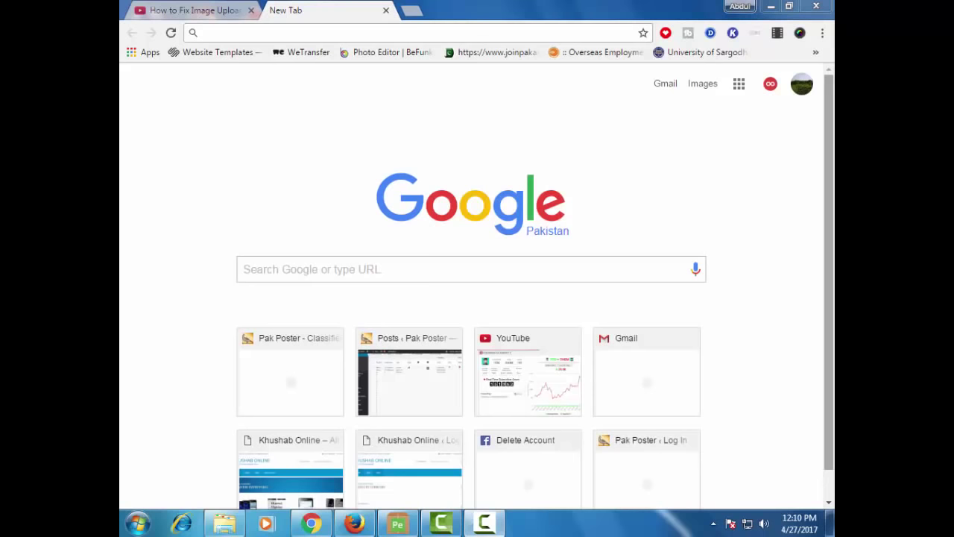
{"action": "left_click", "coordinate": [327, 269]}
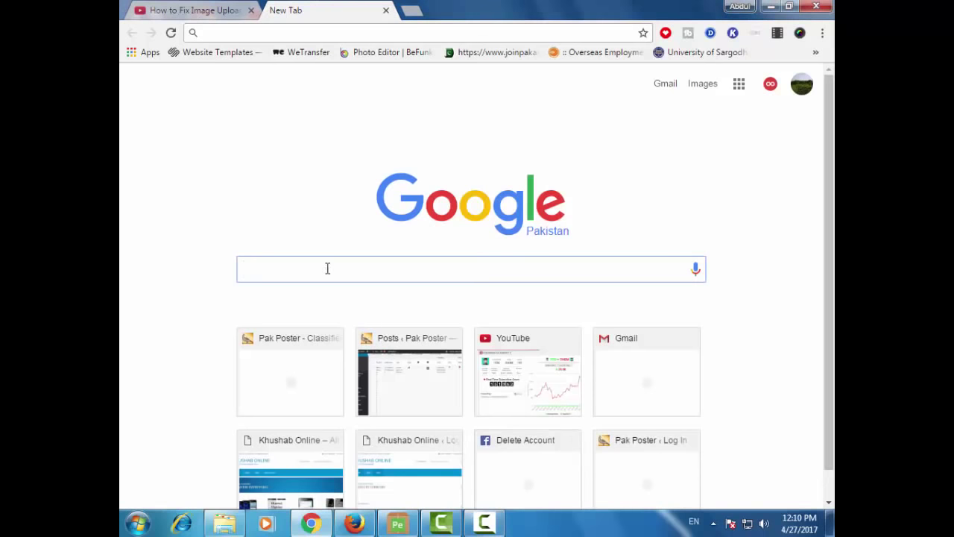
{"action": "type", "text": "www"}
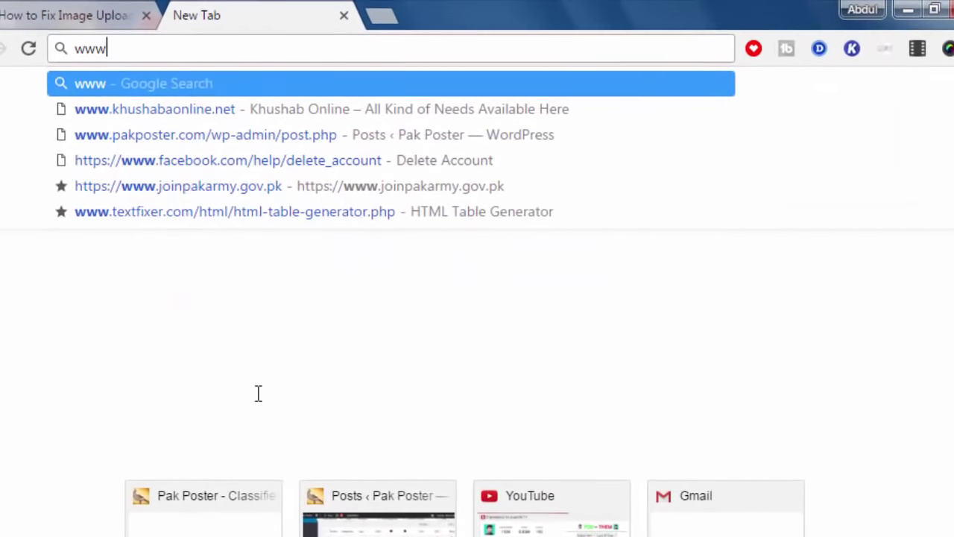
{"action": "type", "text": "."}
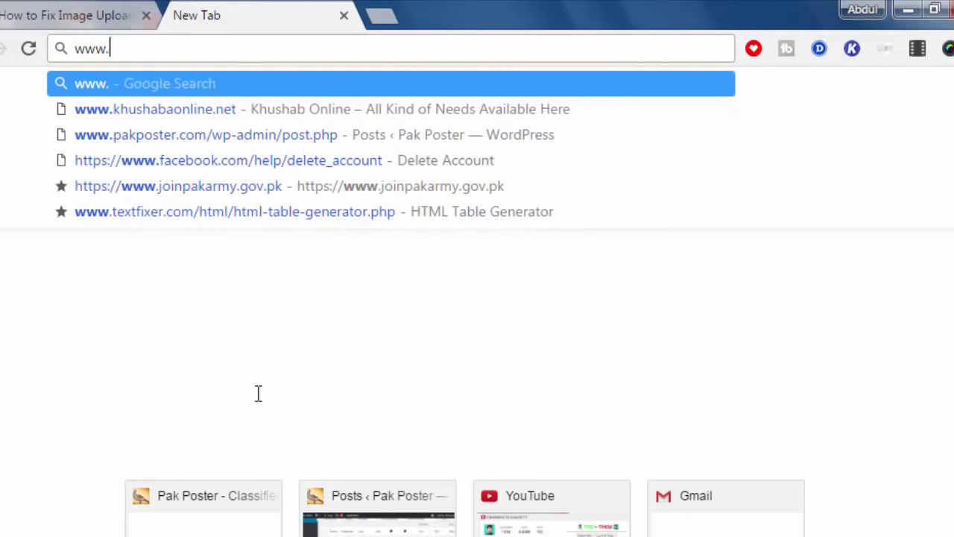
{"action": "type", "text": "join"}
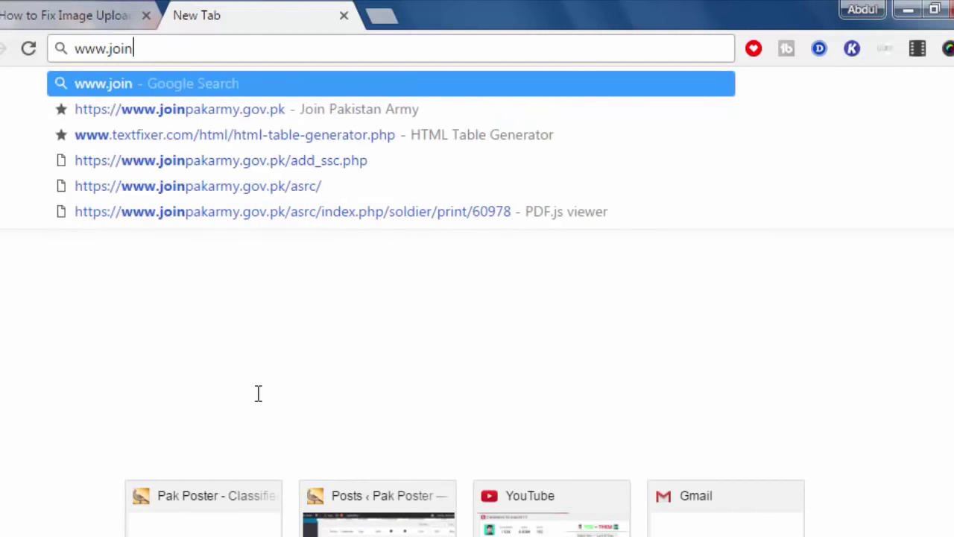
{"action": "type", "text": "pak"}
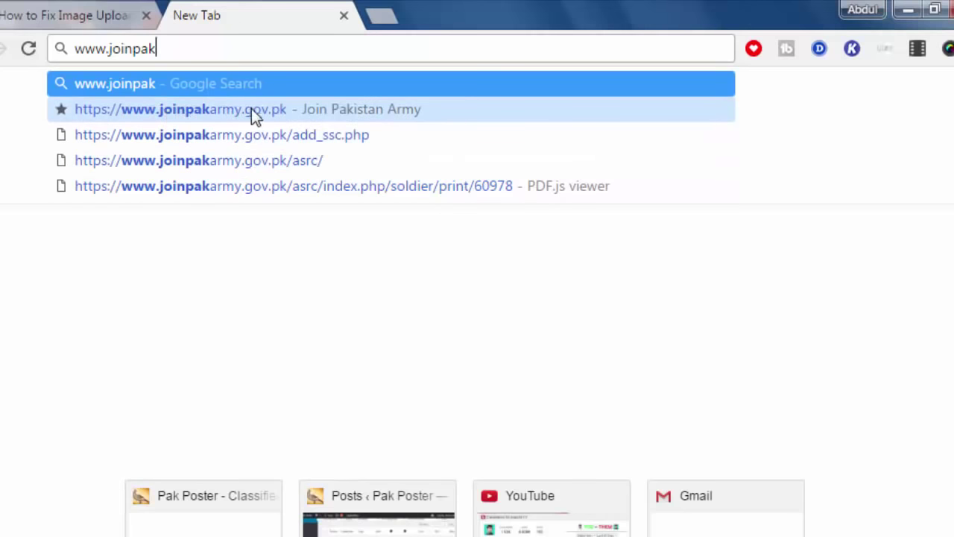
{"action": "left_click", "coordinate": [271, 115]}
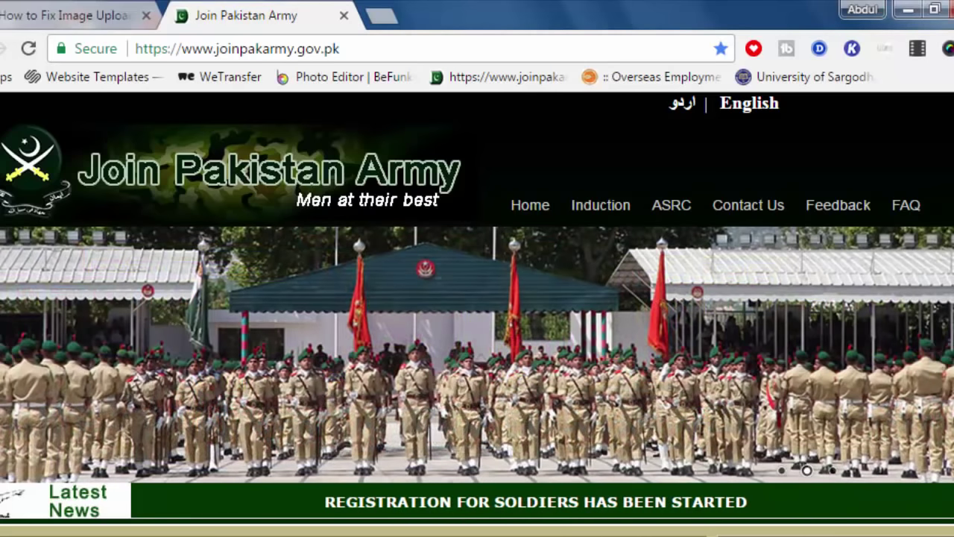
- Scroll down the homepage to the 140 PMA L/C, TCC and SOLDIERS sections
{"action": "scroll", "coordinate": [319, 412], "scroll_direction": "down", "scroll_amount": 4}
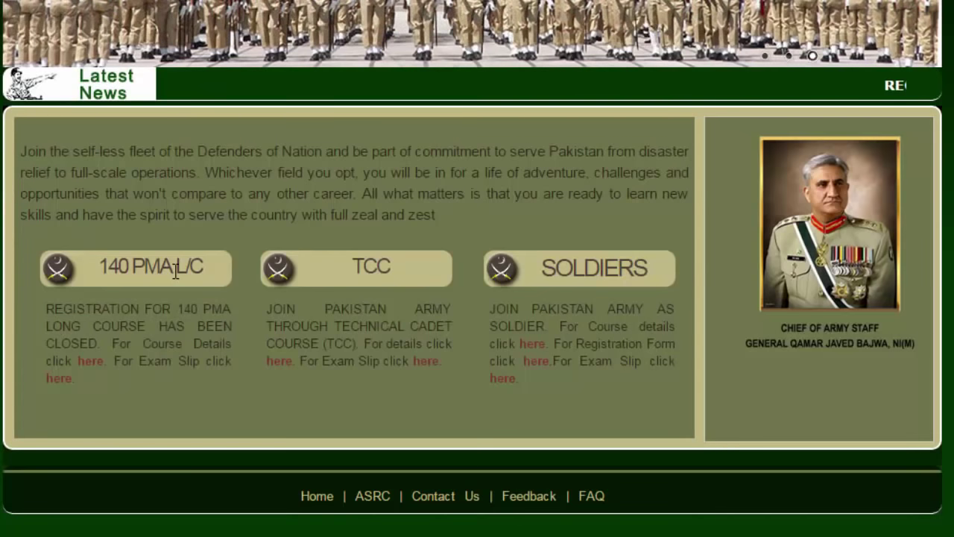
{"action": "scroll", "coordinate": [176, 272], "scroll_direction": "down", "scroll_amount": 1}
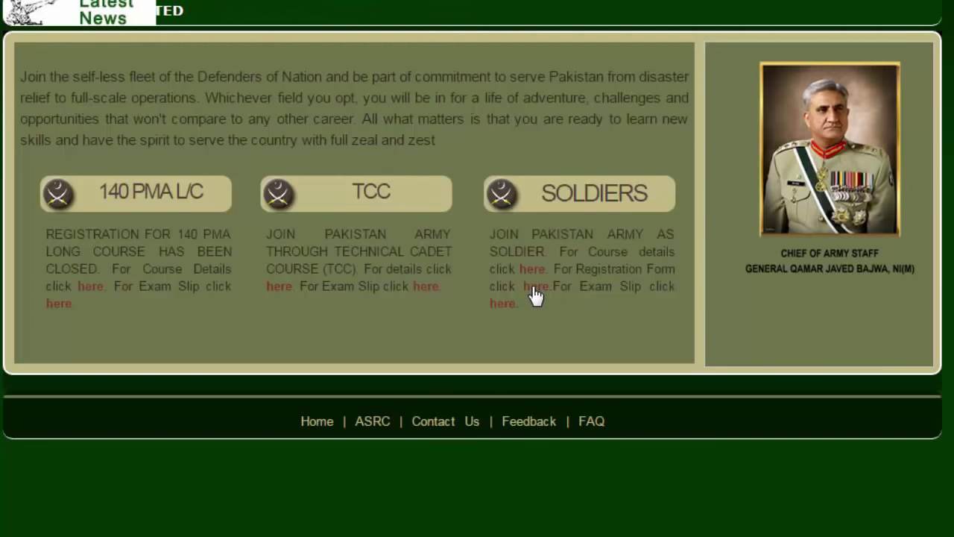
- Open the Soldiers registration form and enter the applicant's name and father's name
{"action": "left_click", "coordinate": [536, 292]}
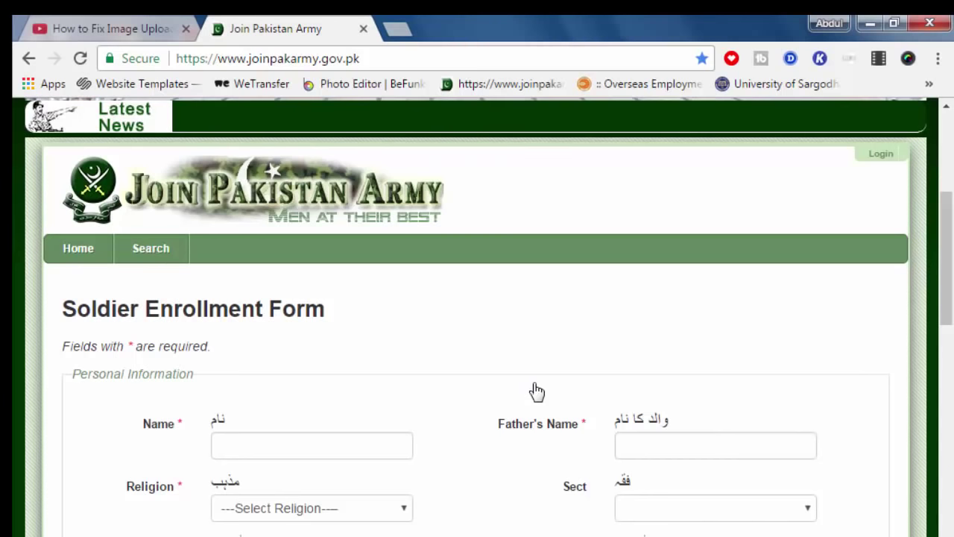
{"action": "left_click", "coordinate": [286, 443]}
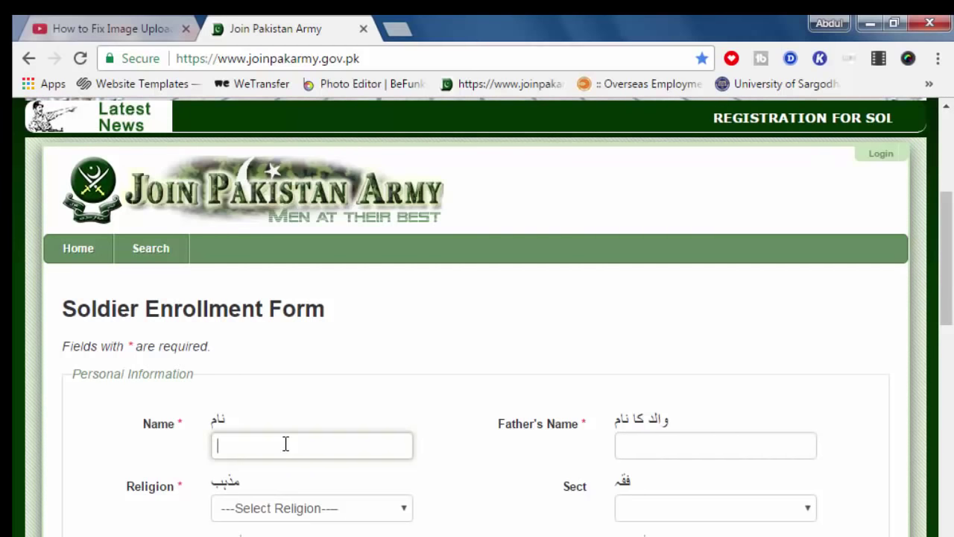
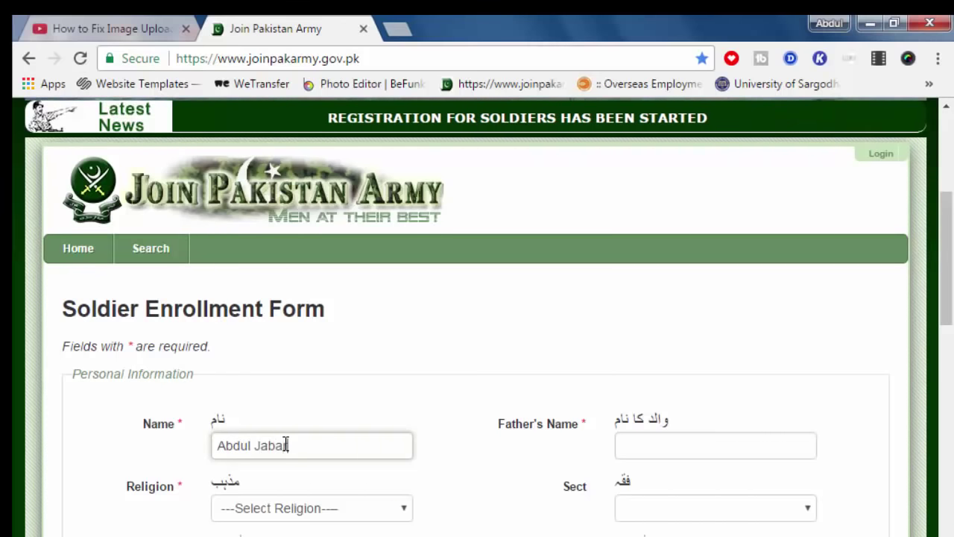
{"action": "left_click", "coordinate": [638, 440]}
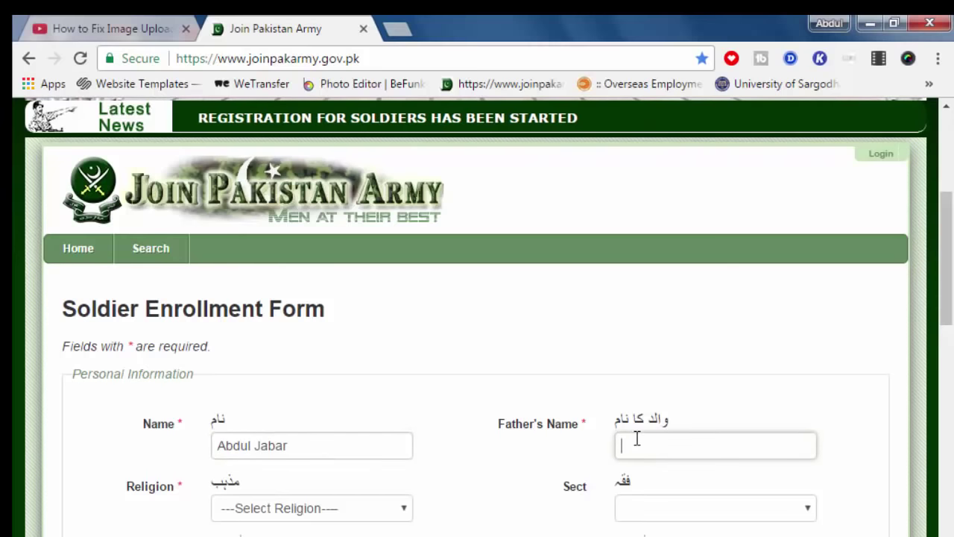
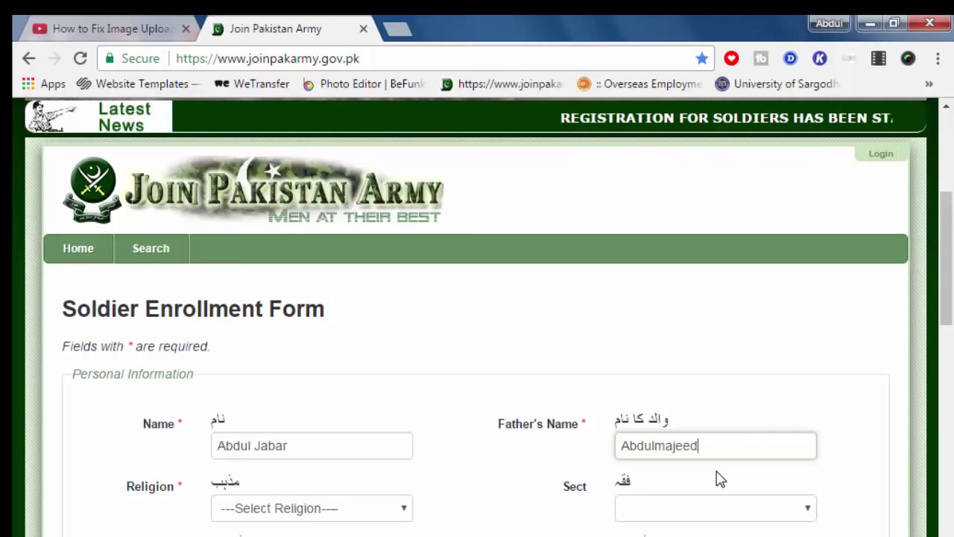
- Fix the spacing in the father's name, and set Religion to Islam and Sect to Sunni
{"action": "left_click", "coordinate": [656, 447]}
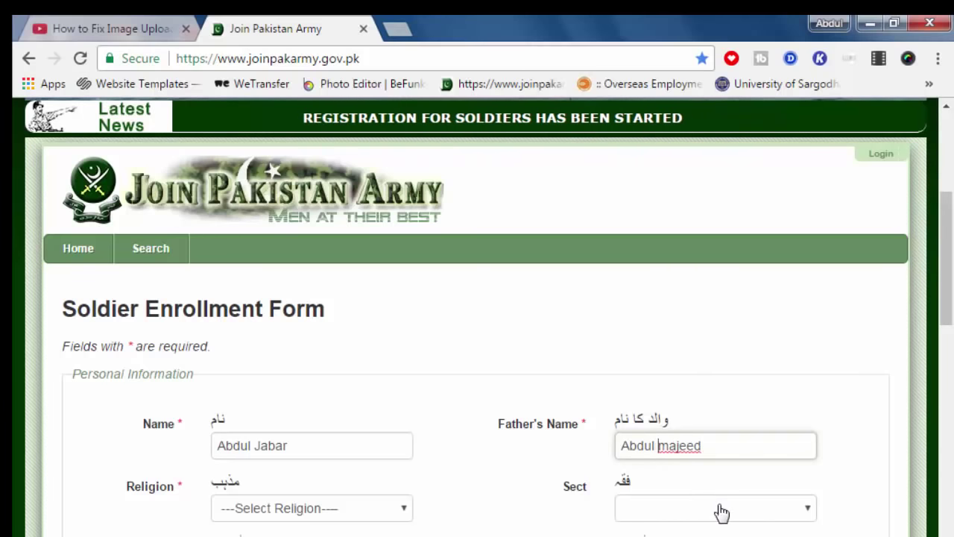
{"action": "left_click", "coordinate": [402, 513]}
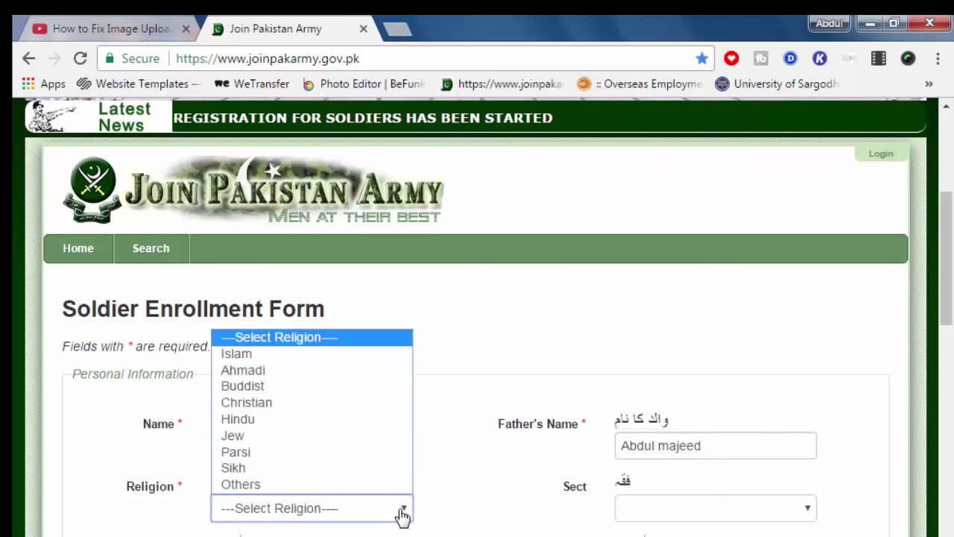
{"action": "left_click", "coordinate": [240, 357]}
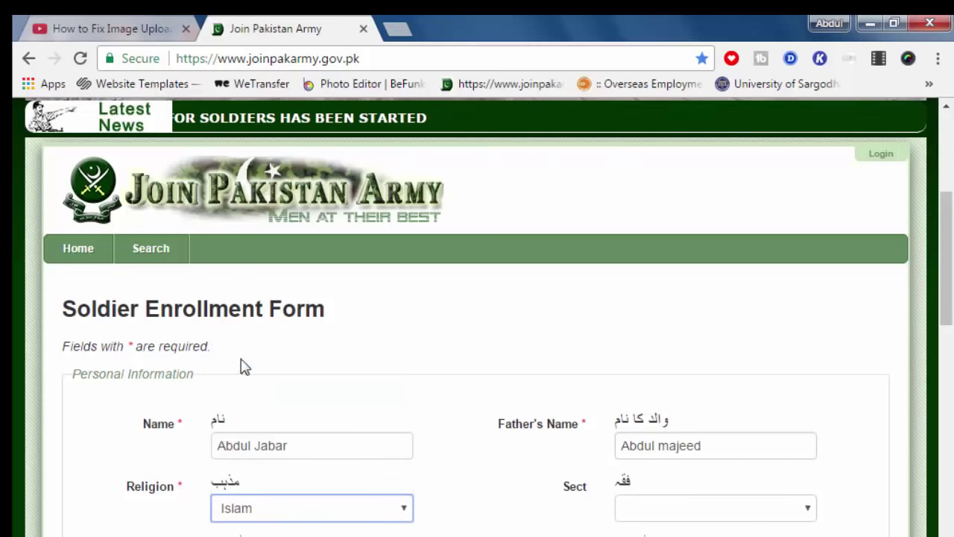
{"action": "left_click", "coordinate": [807, 517]}
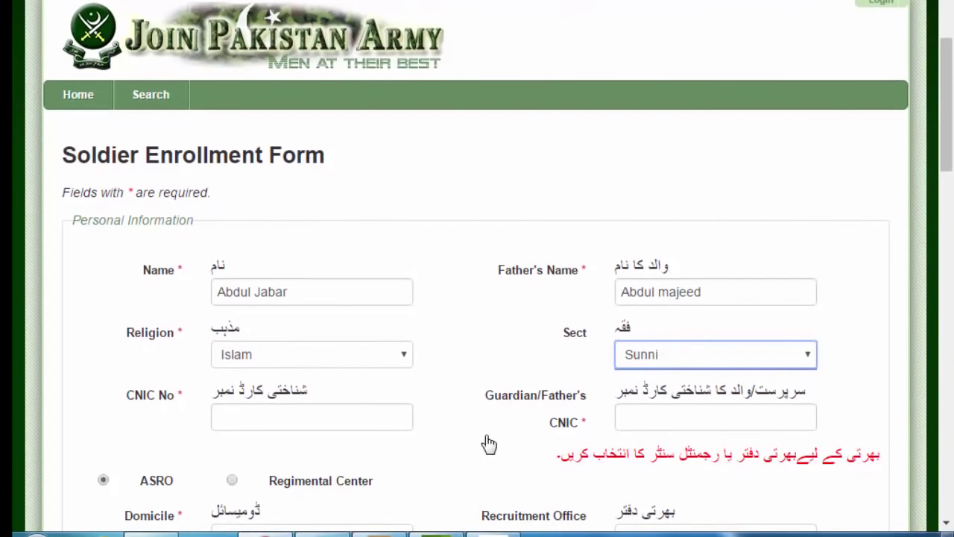
- Fill in the applicant's CNIC number and the guardian's CNIC number
{"action": "left_click", "coordinate": [329, 409]}
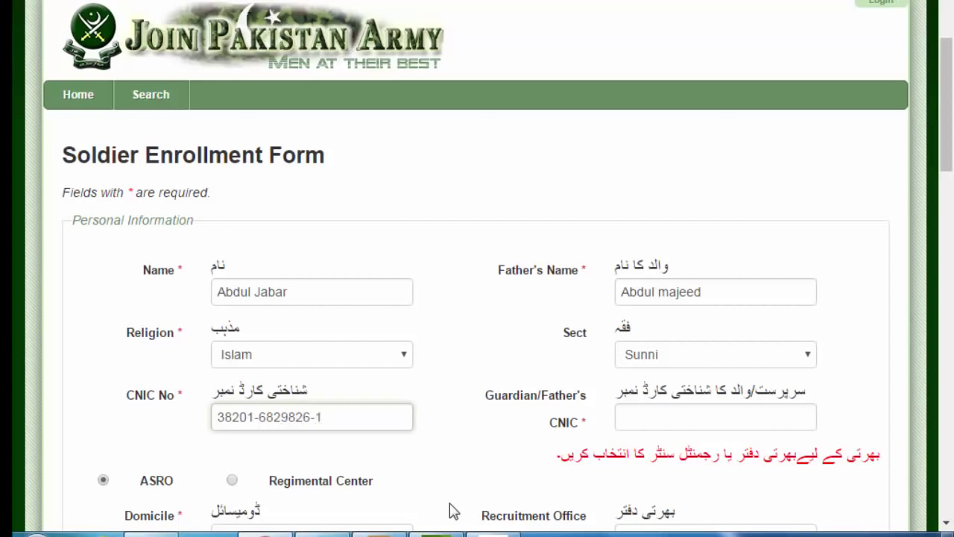
{"action": "left_click", "coordinate": [694, 422]}
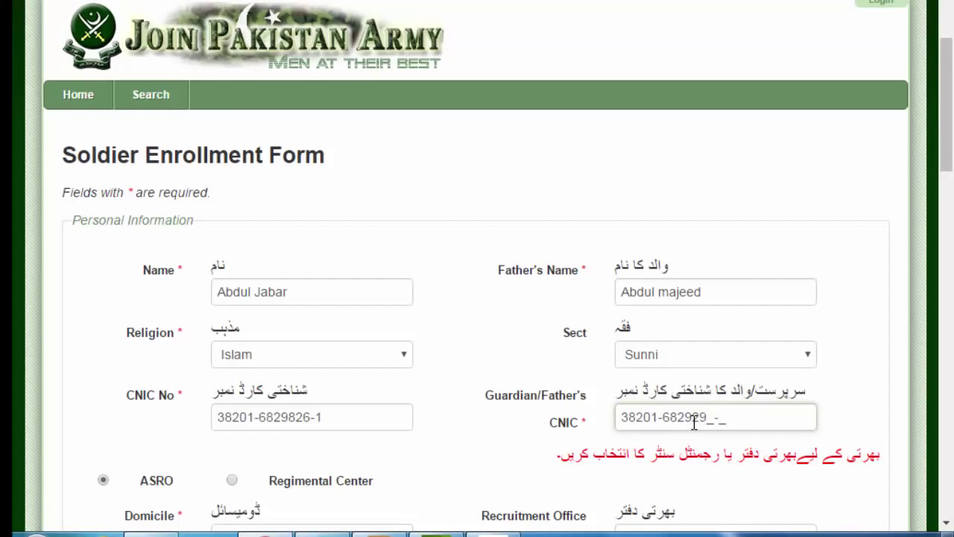
{"action": "type", "text": "11"}
{"action": "left_click", "coordinate": [715, 492]}
- Set the Domicile dropdown to Khushab
{"action": "scroll", "coordinate": [714, 492], "scroll_direction": "down", "scroll_amount": 3}
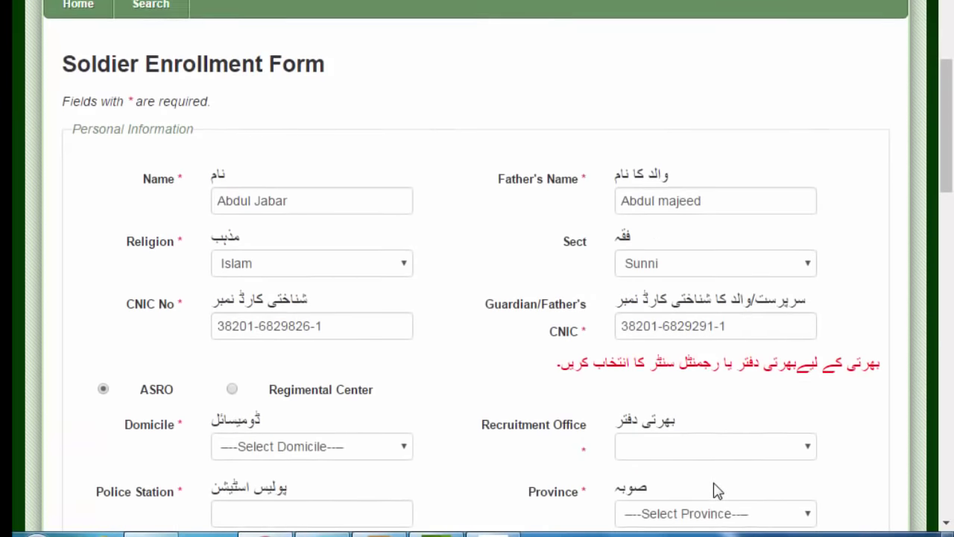
{"action": "scroll", "coordinate": [405, 385], "scroll_direction": "down", "scroll_amount": 2}
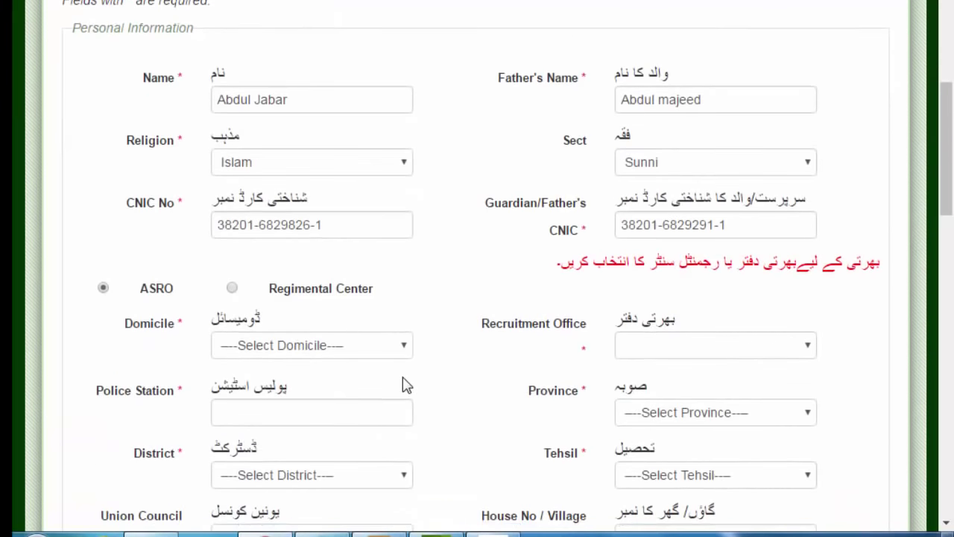
{"action": "scroll", "coordinate": [151, 250], "scroll_direction": "down", "scroll_amount": 3}
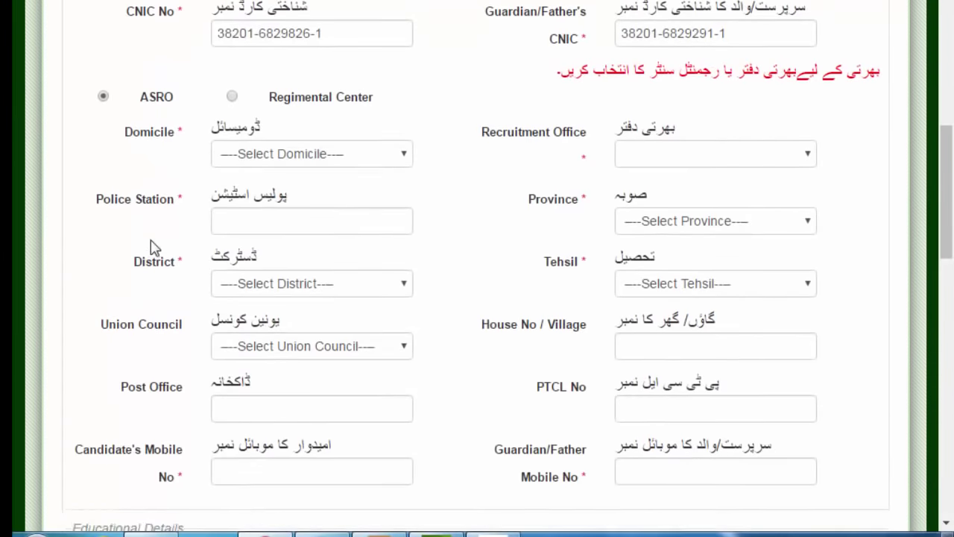
{"action": "scroll", "coordinate": [193, 148], "scroll_direction": "up", "scroll_amount": 1}
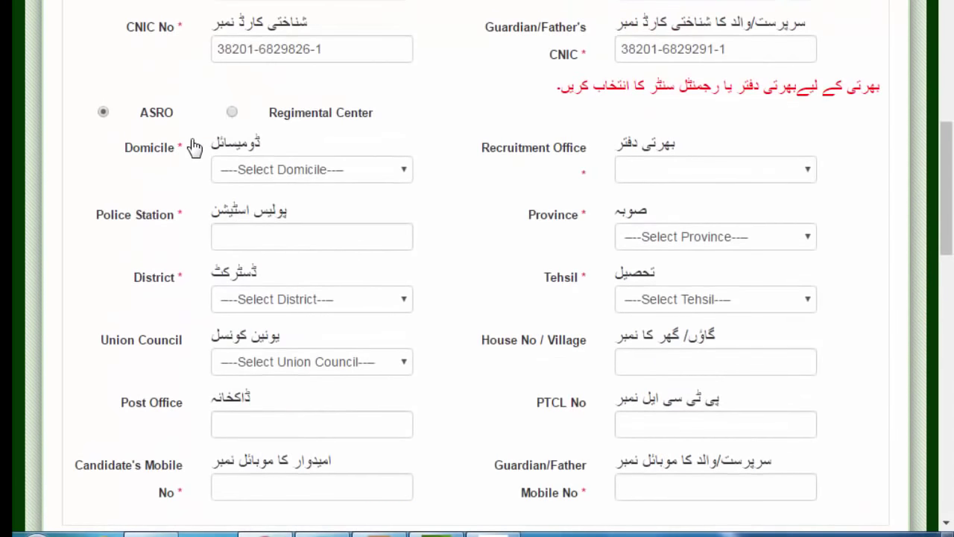
{"action": "left_click", "coordinate": [407, 176]}
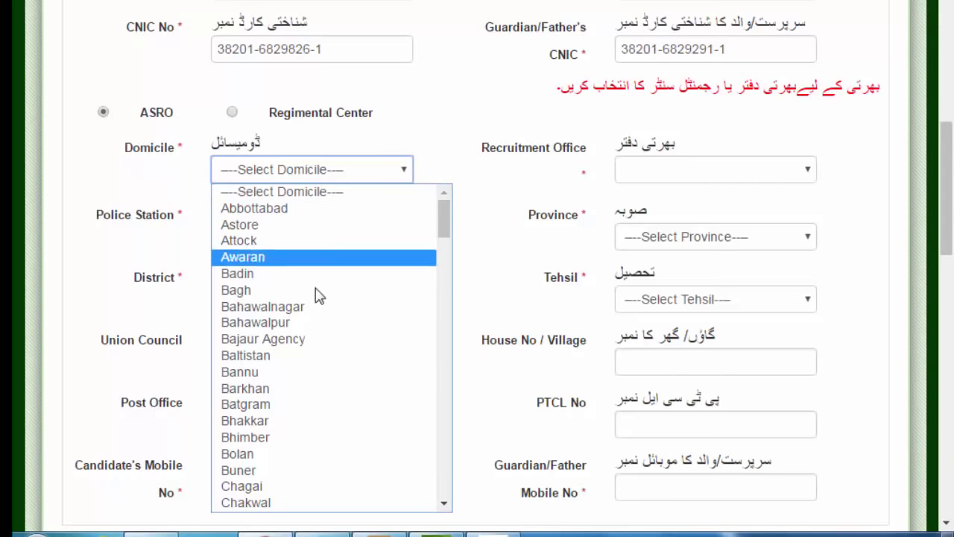
{"action": "left_click", "coordinate": [429, 115]}
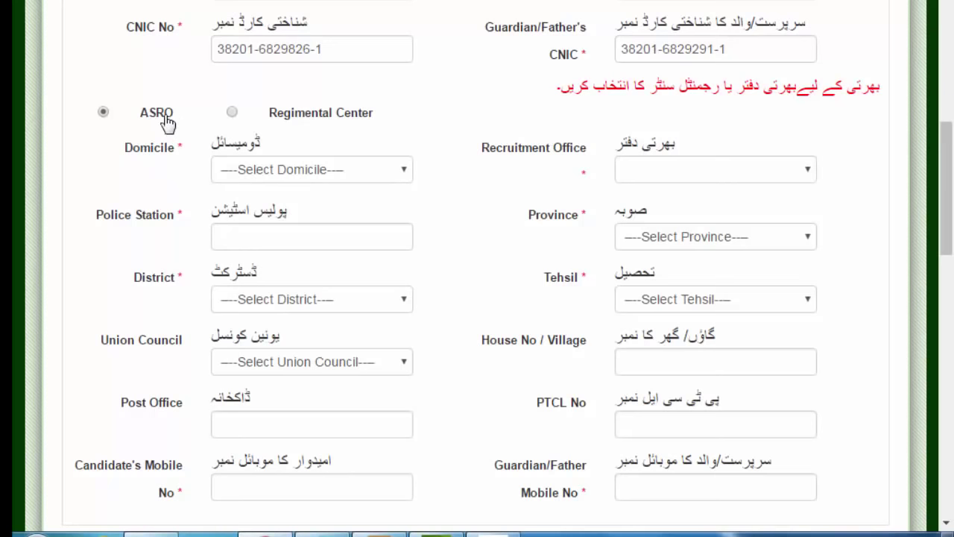
{"action": "left_click", "coordinate": [402, 171]}
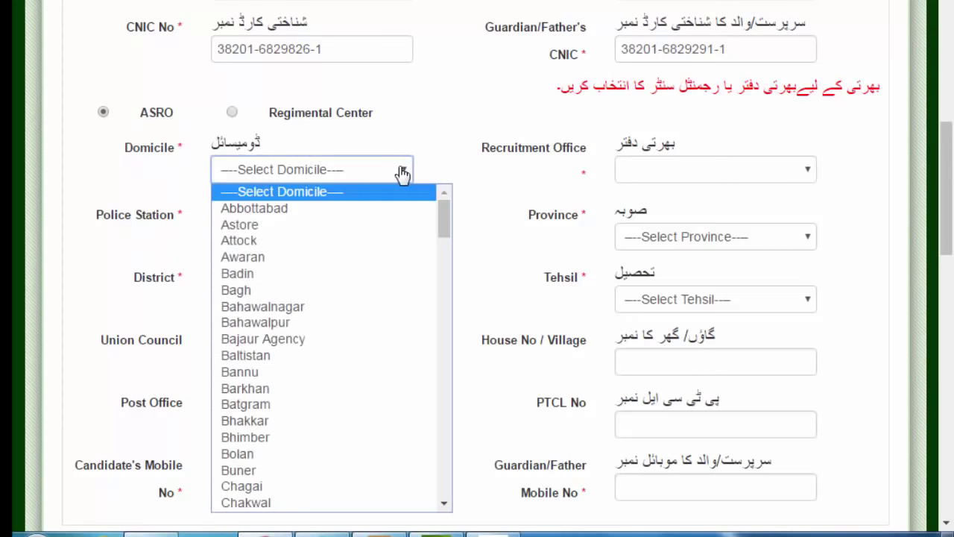
{"action": "scroll", "coordinate": [270, 441], "scroll_direction": "down", "scroll_amount": 12}
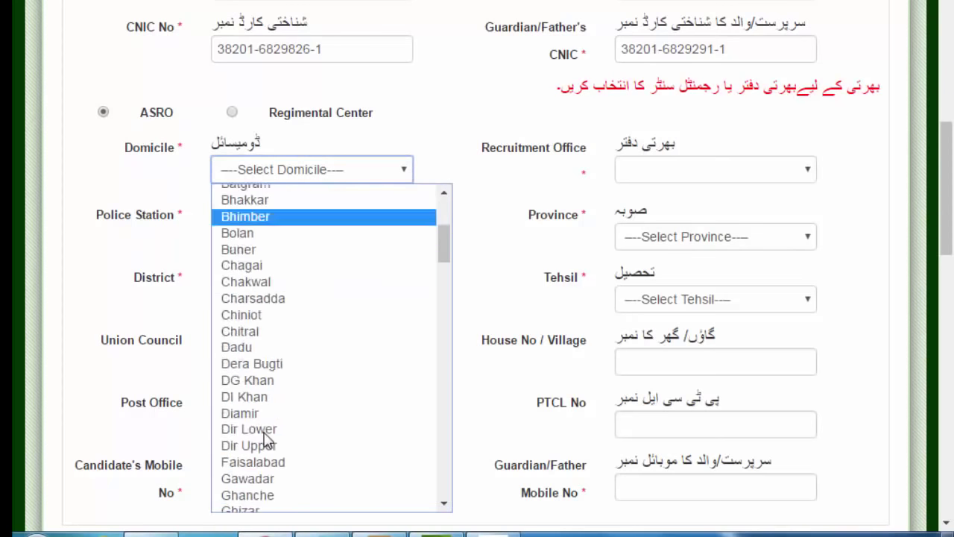
{"action": "scroll", "coordinate": [268, 439], "scroll_direction": "down", "scroll_amount": 5}
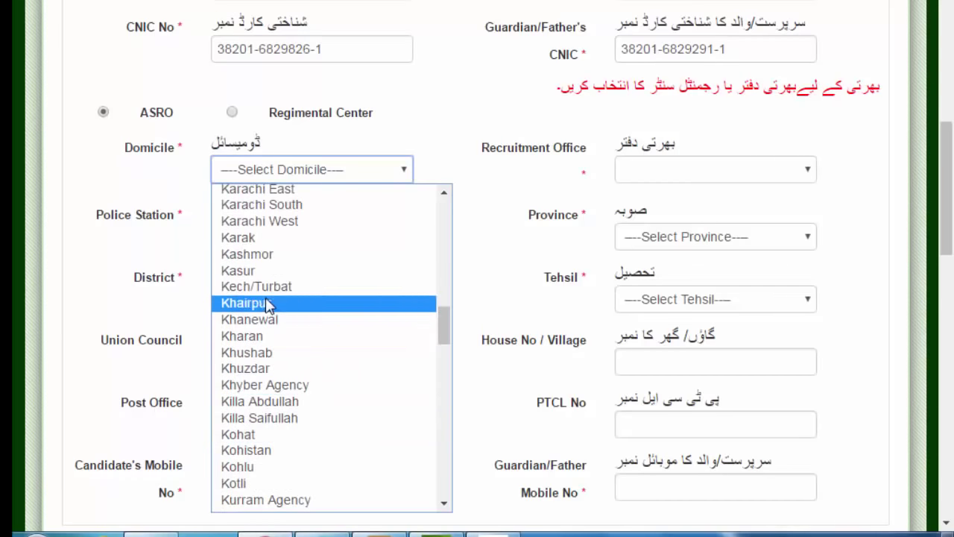
{"action": "left_click", "coordinate": [294, 353]}
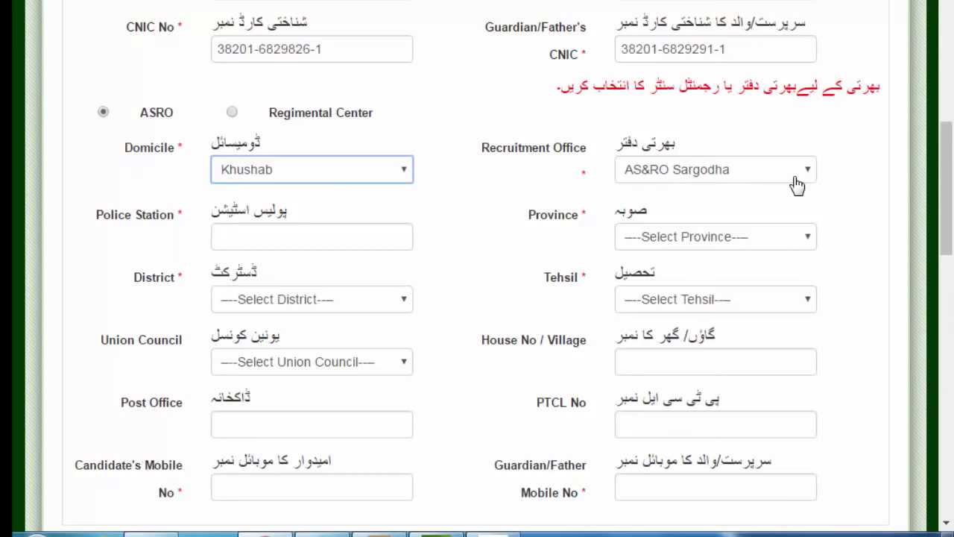
- Enter Mitha Tiwana as the Police Station and choose Punjab as the Province
{"action": "left_click", "coordinate": [258, 240]}
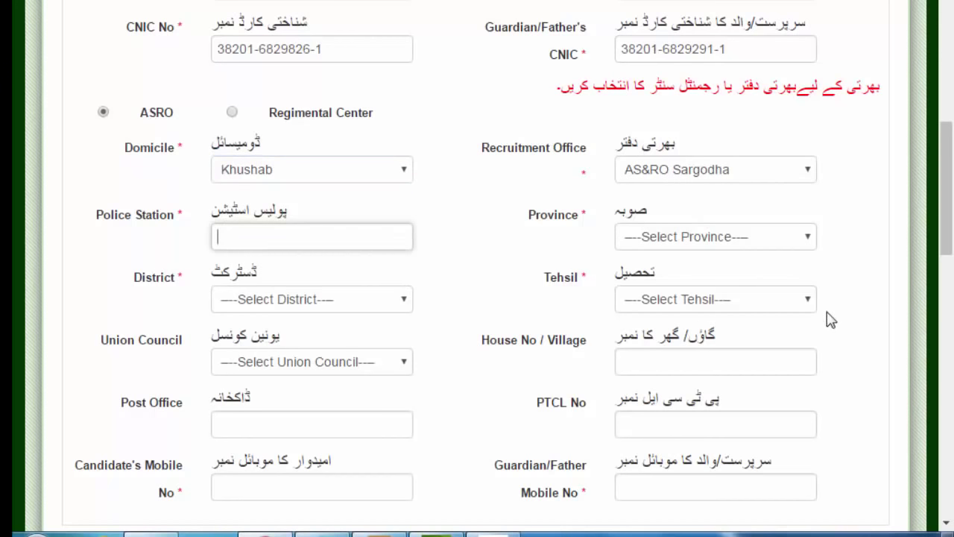
{"action": "type", "text": "Mitha Tiwana"}
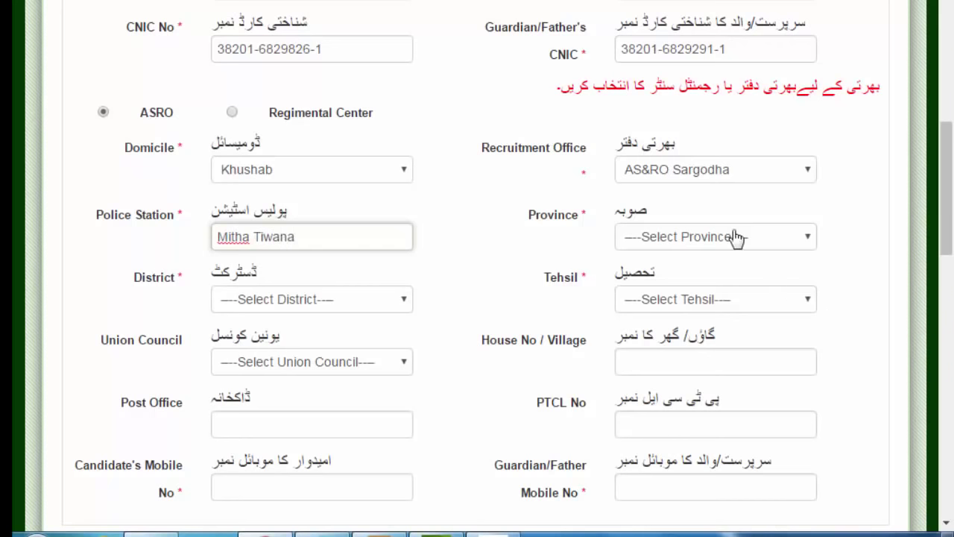
{"action": "left_click", "coordinate": [811, 244]}
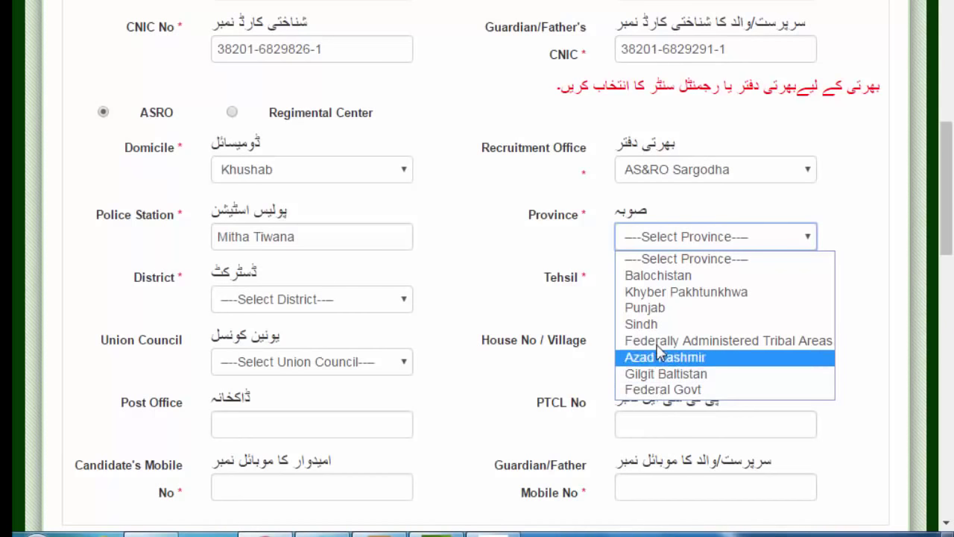
{"action": "left_click", "coordinate": [646, 314]}
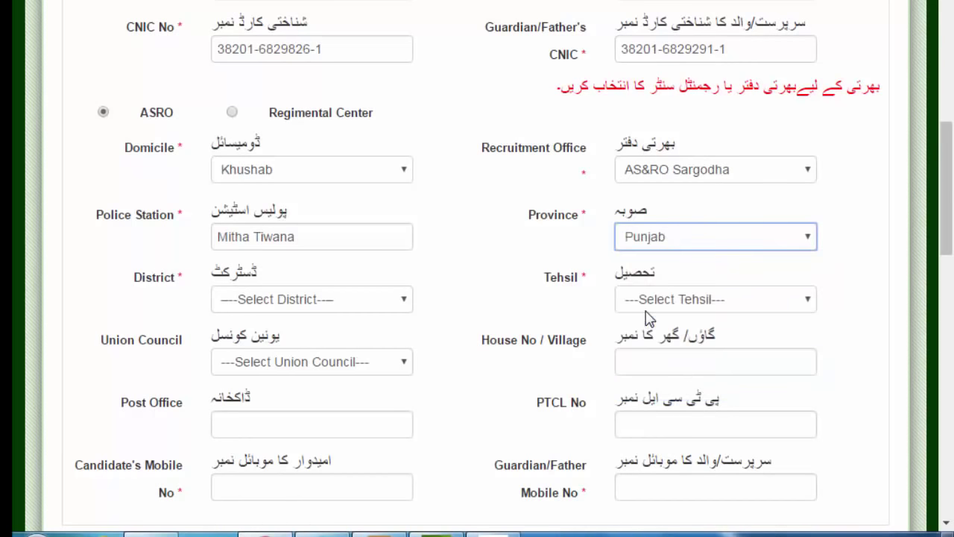
- Set the District to Khushab and the Tehsil to Quaidabad
{"action": "left_click", "coordinate": [403, 309]}
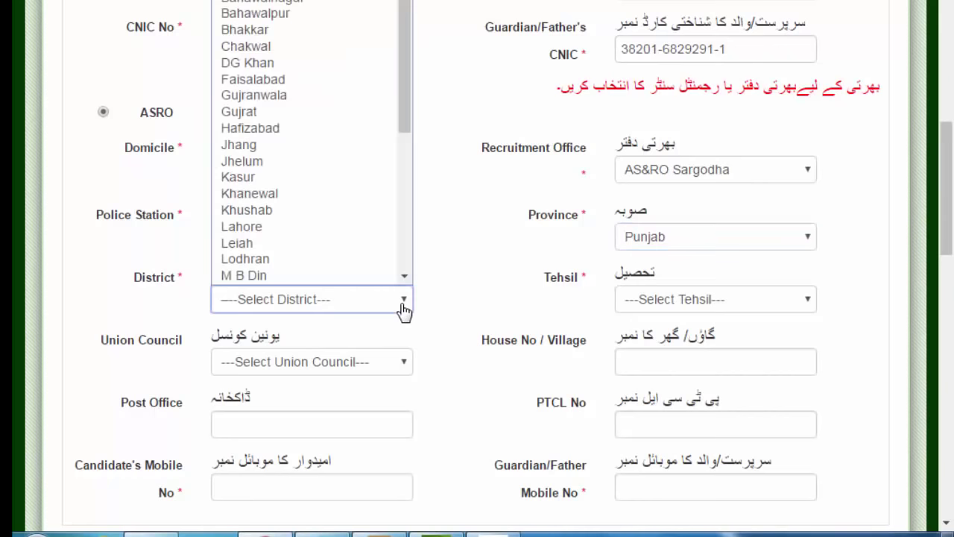
{"action": "left_click", "coordinate": [251, 213]}
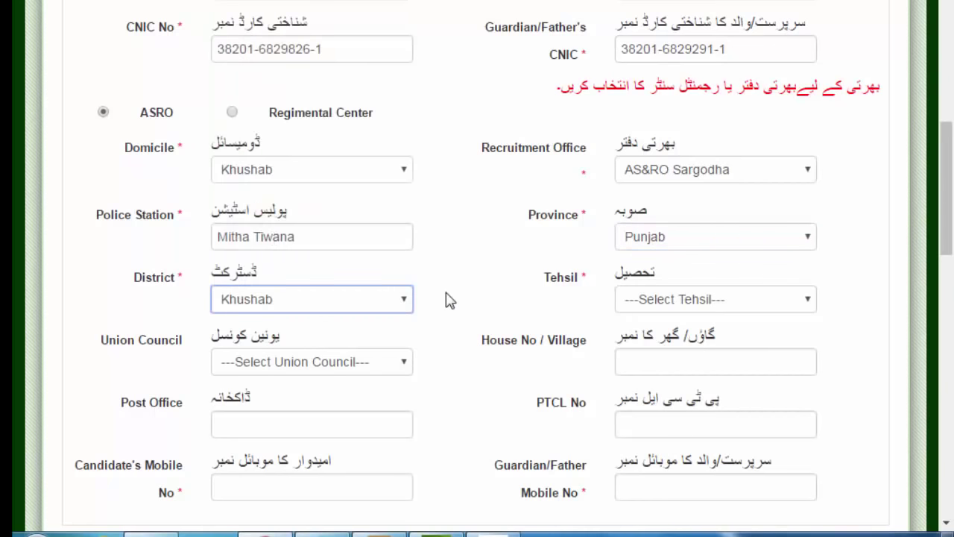
{"action": "left_click", "coordinate": [793, 306]}
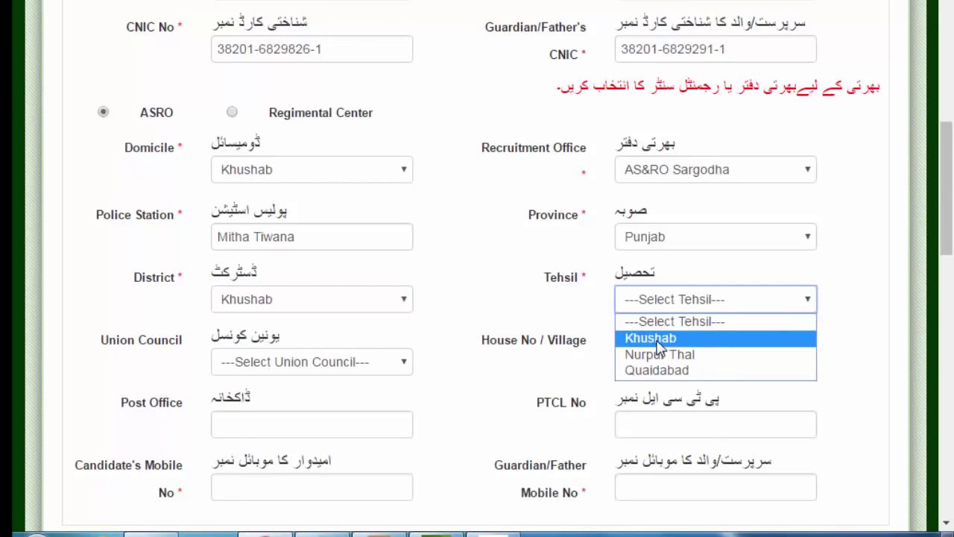
{"action": "left_click", "coordinate": [658, 379]}
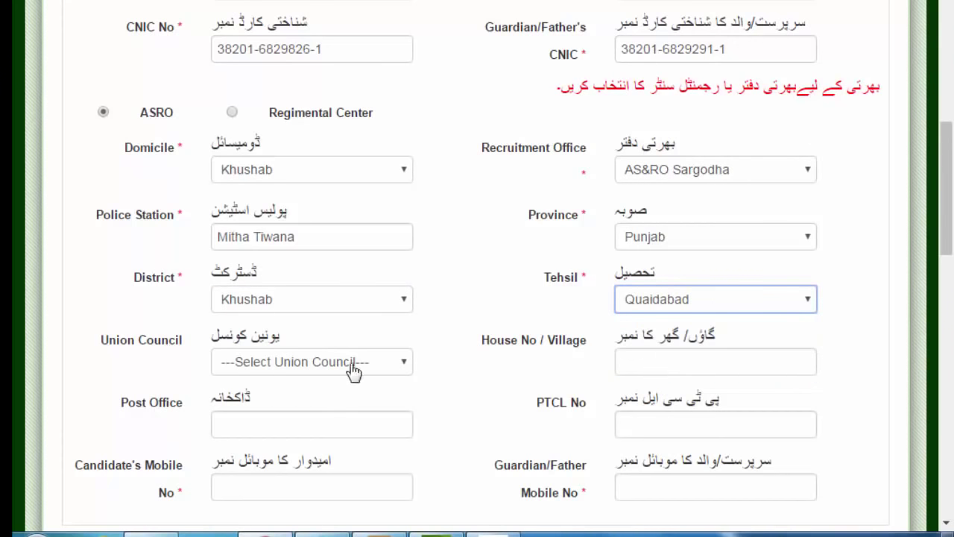
{"action": "left_click", "coordinate": [403, 365]}
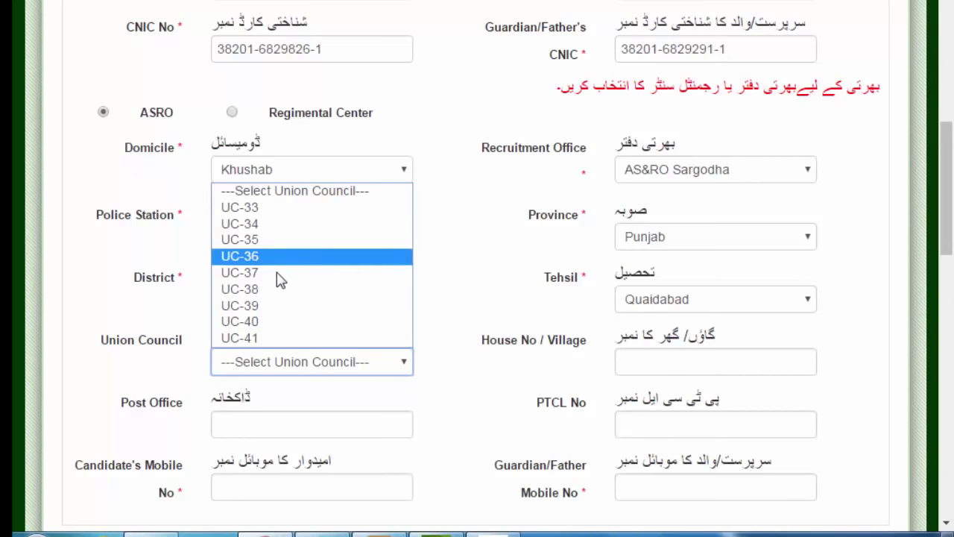
- Choose UC-33 as the Union Council and fill in the Post Office field
{"action": "left_click", "coordinate": [261, 209]}
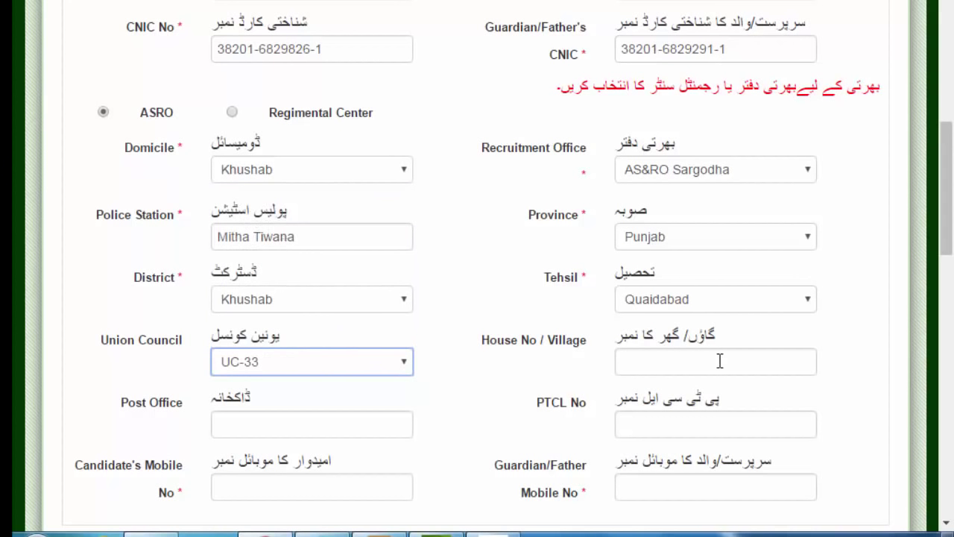
{"action": "left_click", "coordinate": [261, 421]}
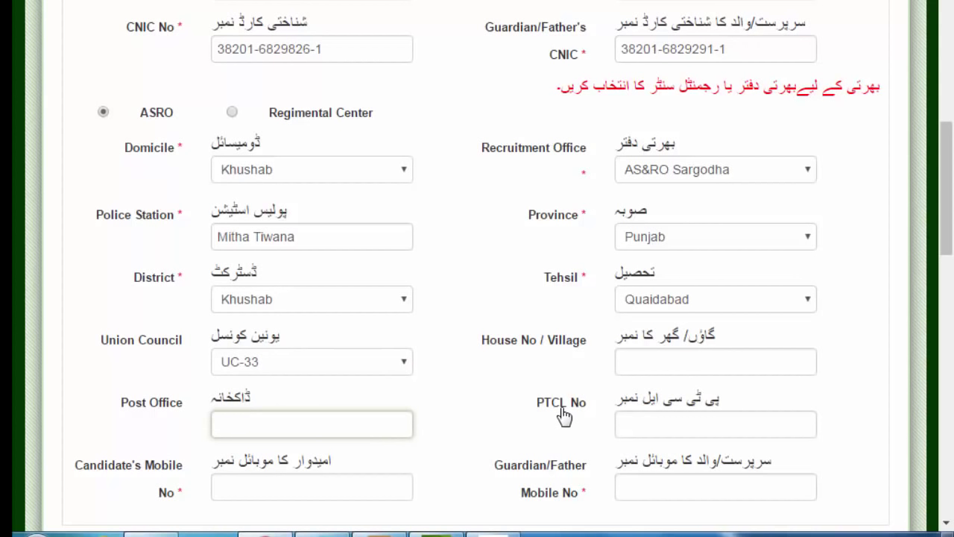
{"action": "type", "text": "Post Office 26"}
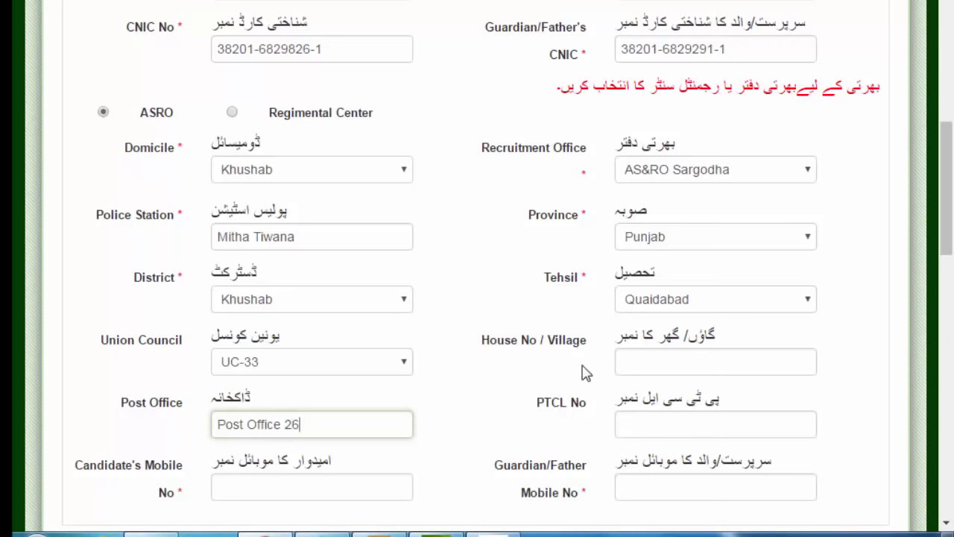
{"action": "type", "text": " mb"}
{"action": "left_click", "coordinate": [682, 425]}
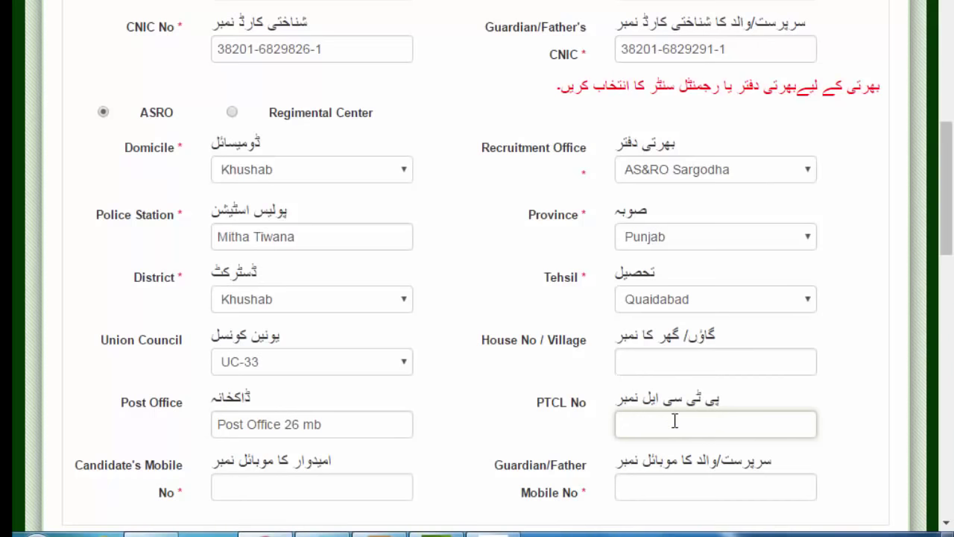
- Enter the candidate's and guardian's mobile numbers, correcting a typo in the guardian's number
{"action": "scroll", "coordinate": [674, 422], "scroll_direction": "down", "scroll_amount": 2}
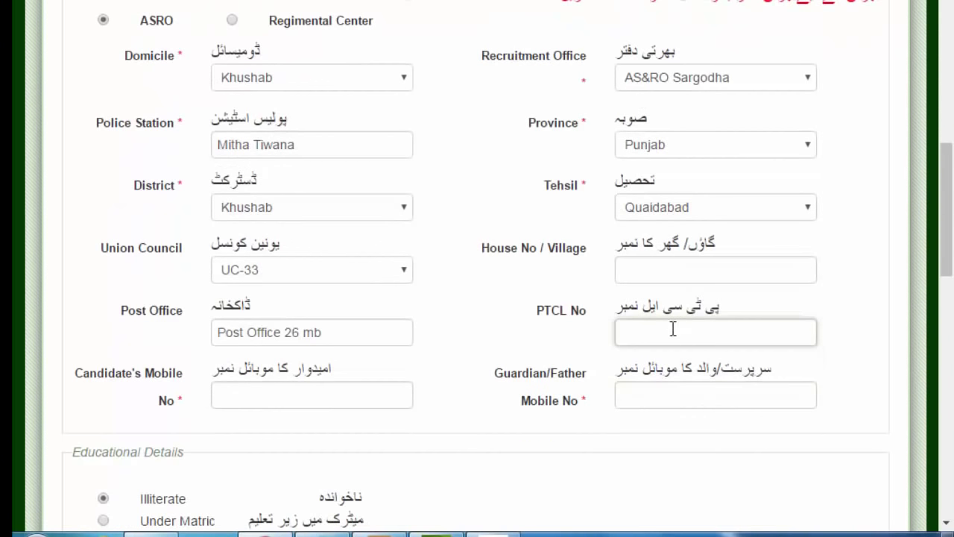
{"action": "left_click", "coordinate": [281, 398]}
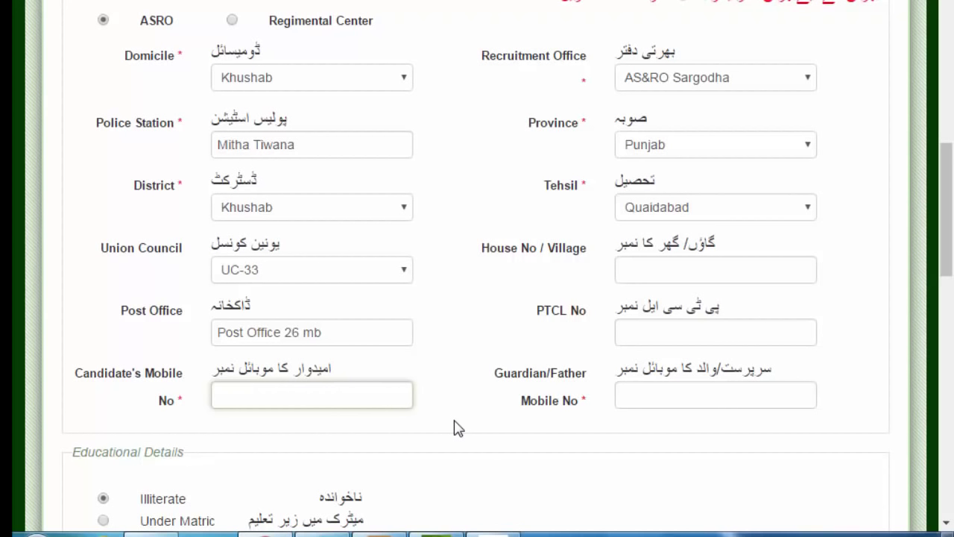
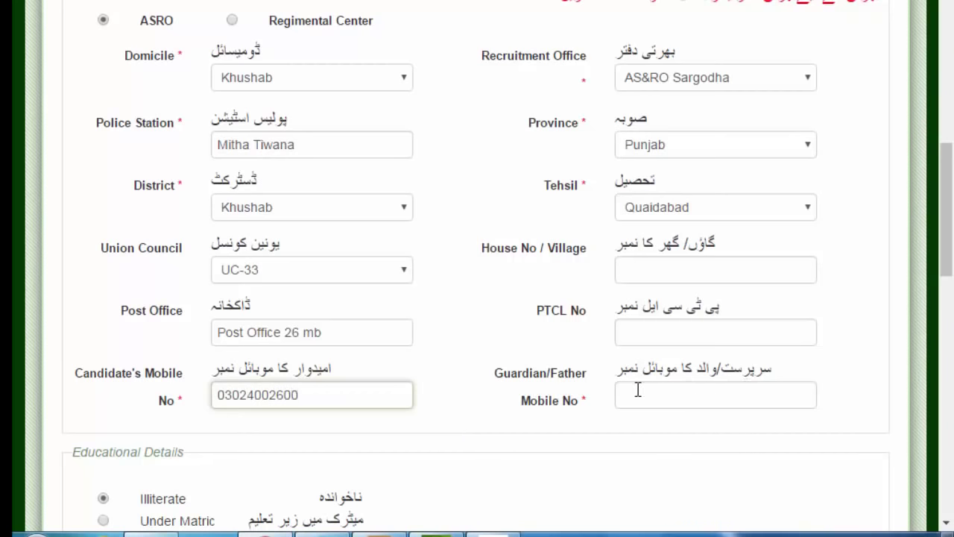
{"action": "left_click", "coordinate": [637, 389]}
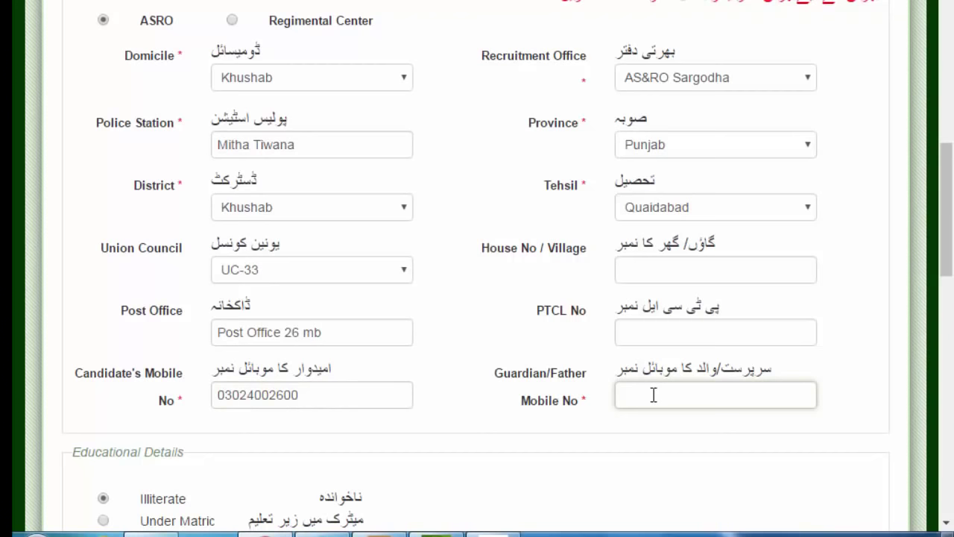
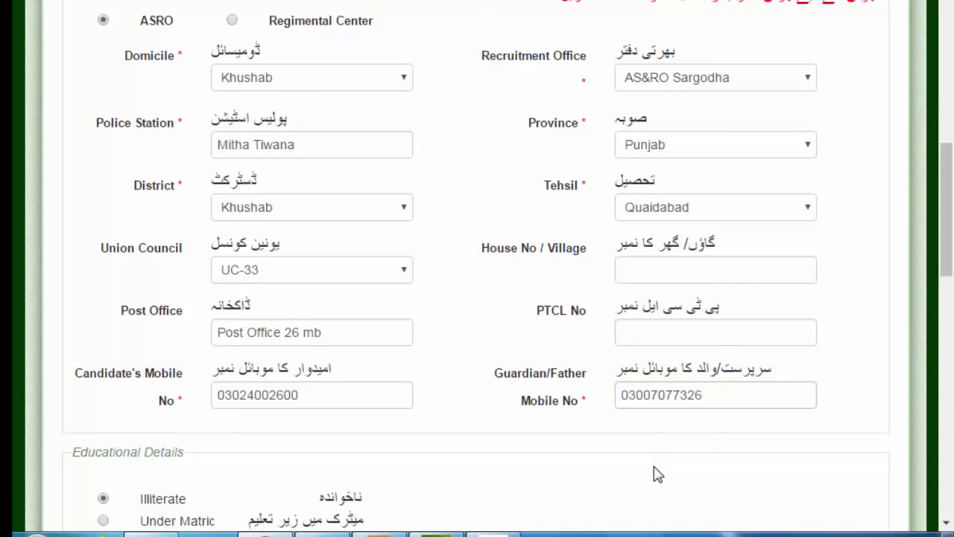
- Select Matric as the education level under Educational Details
{"action": "scroll", "coordinate": [657, 474], "scroll_direction": "down", "scroll_amount": 1}
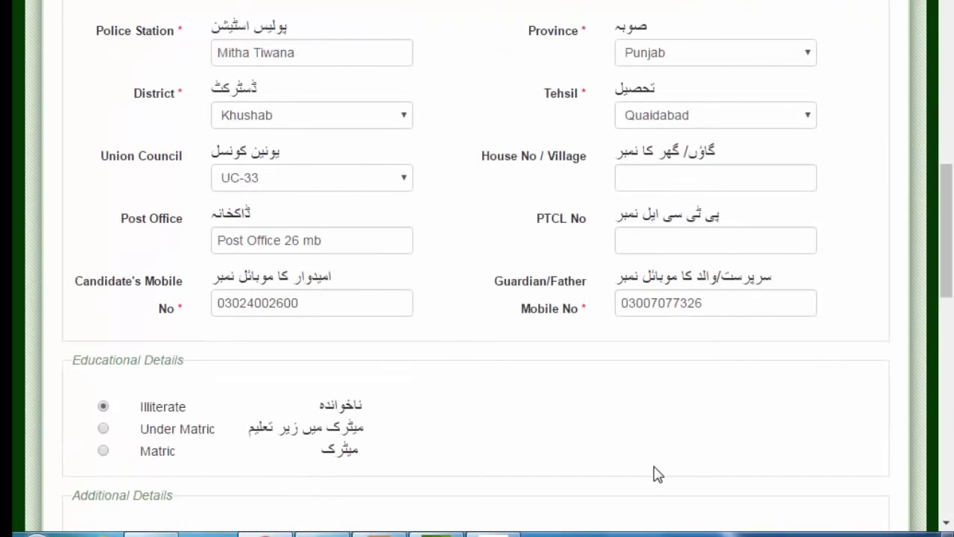
{"action": "scroll", "coordinate": [658, 474], "scroll_direction": "down", "scroll_amount": 1}
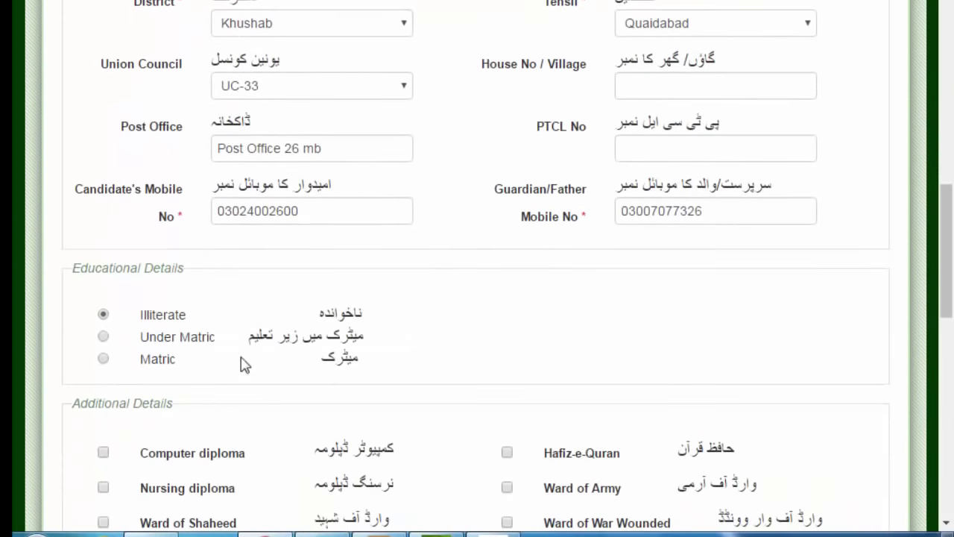
{"action": "left_click", "coordinate": [100, 361]}
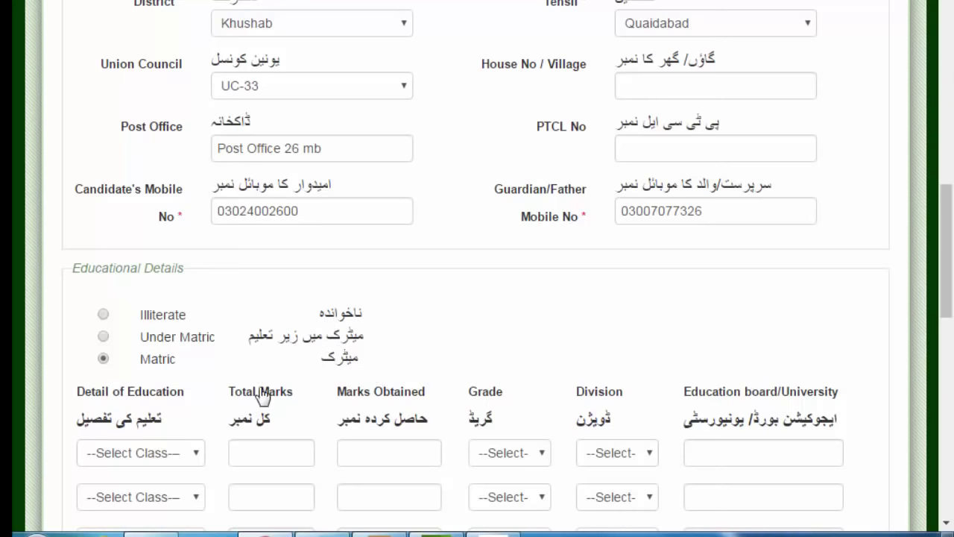
{"action": "scroll", "coordinate": [224, 306], "scroll_direction": "down", "scroll_amount": 3}
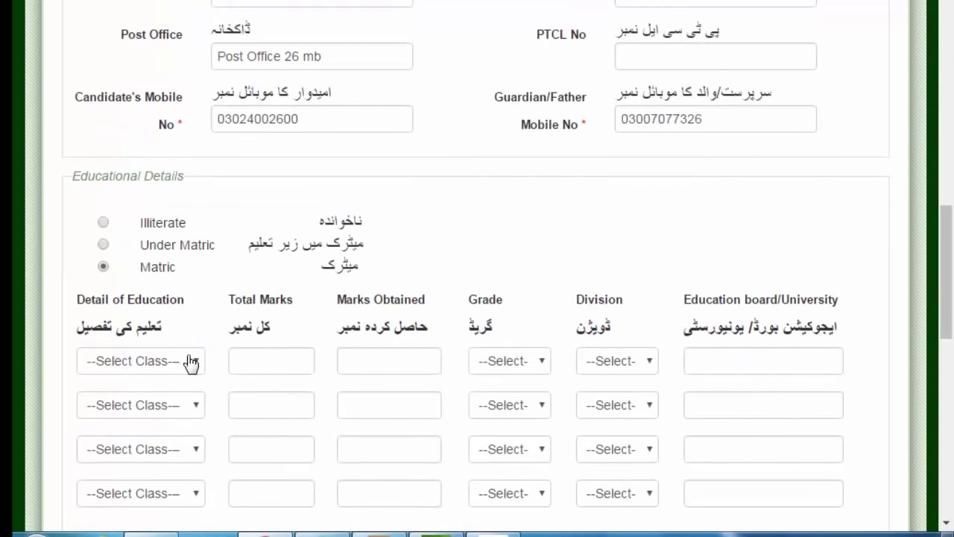
- Set the first education row to Matric(Arts) with 850 total marks and 415 obtained
{"action": "left_click", "coordinate": [191, 361]}
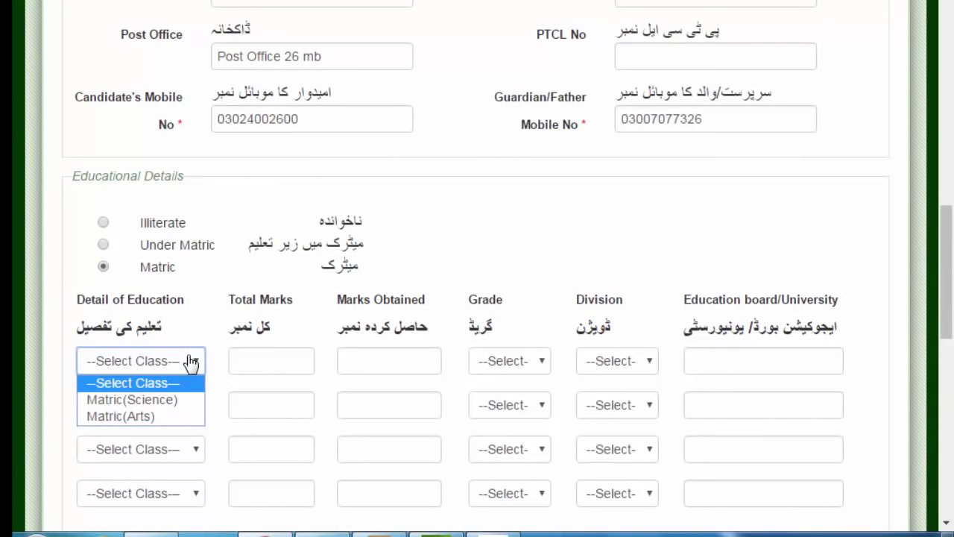
{"action": "left_click", "coordinate": [128, 416]}
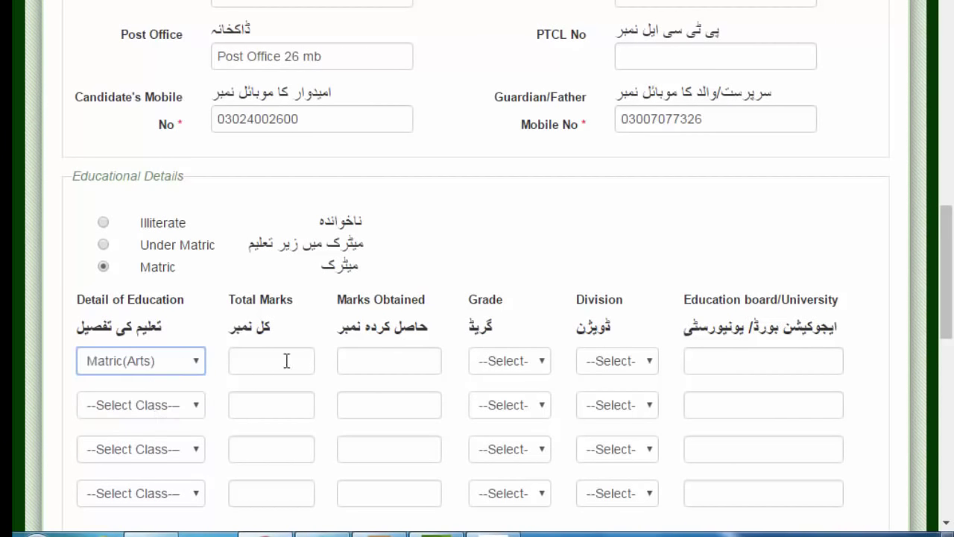
{"action": "left_click", "coordinate": [288, 361]}
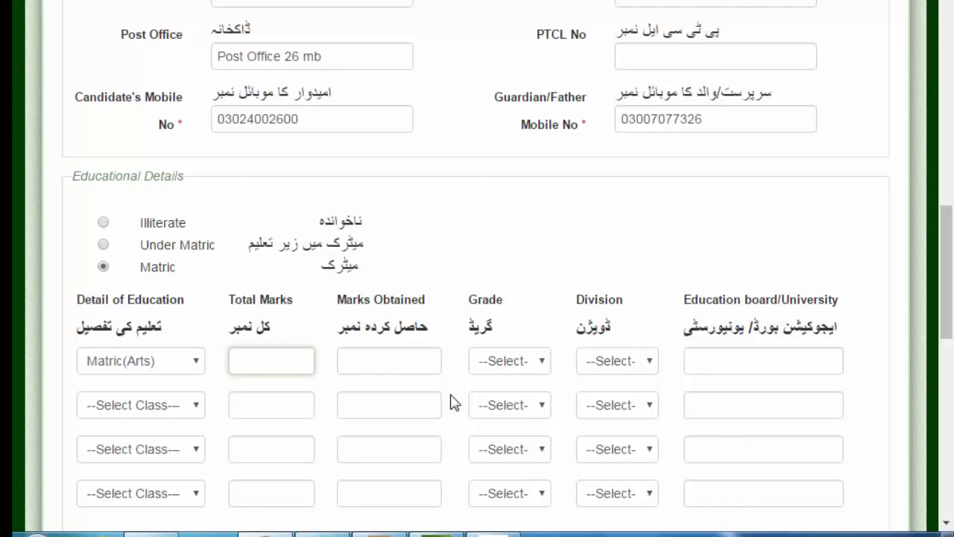
{"action": "type", "text": "850"}
{"action": "left_click", "coordinate": [393, 357]}
{"action": "type", "text": "415"}
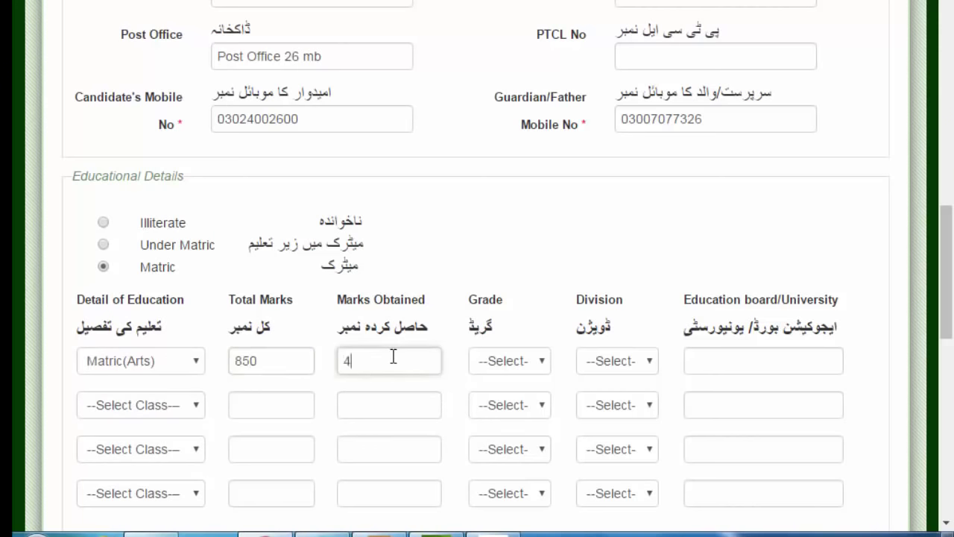
- Give the Matric row grade C, 2nd division, and Sargodha as the education board
{"action": "left_click", "coordinate": [546, 364]}
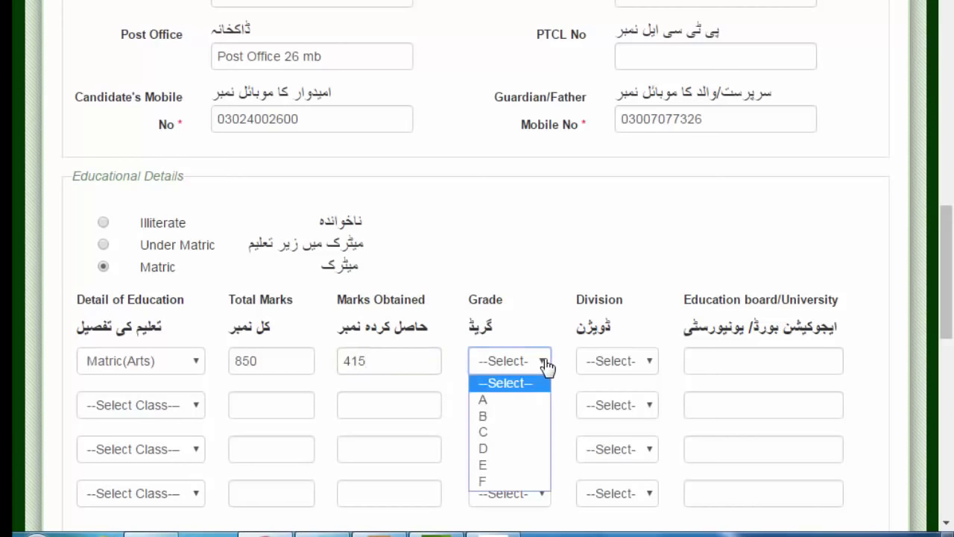
{"action": "left_click", "coordinate": [482, 433]}
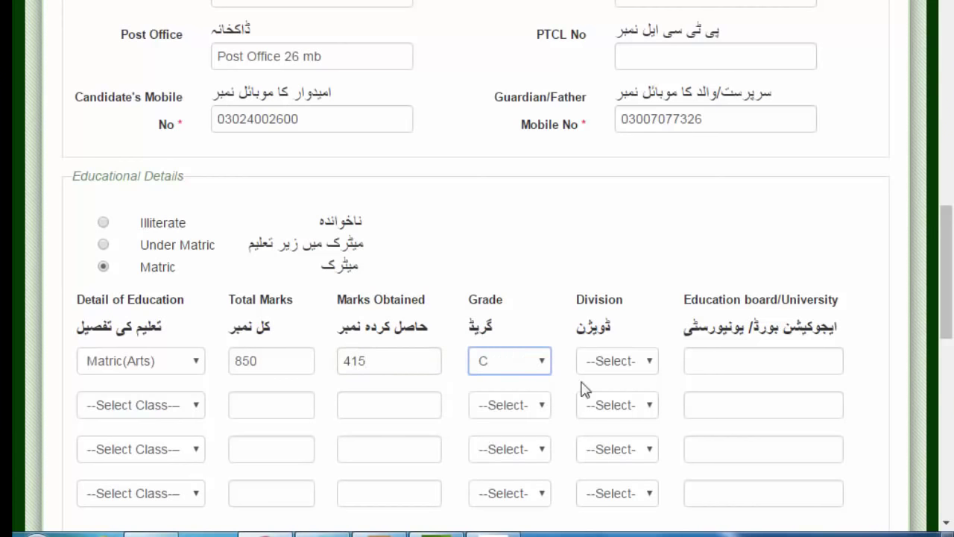
{"action": "left_click", "coordinate": [647, 365]}
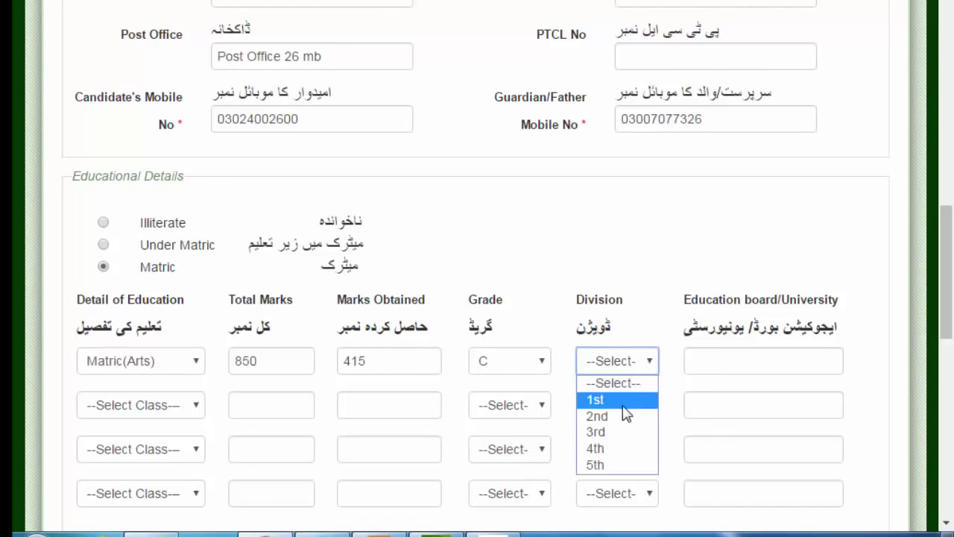
{"action": "left_click", "coordinate": [604, 417]}
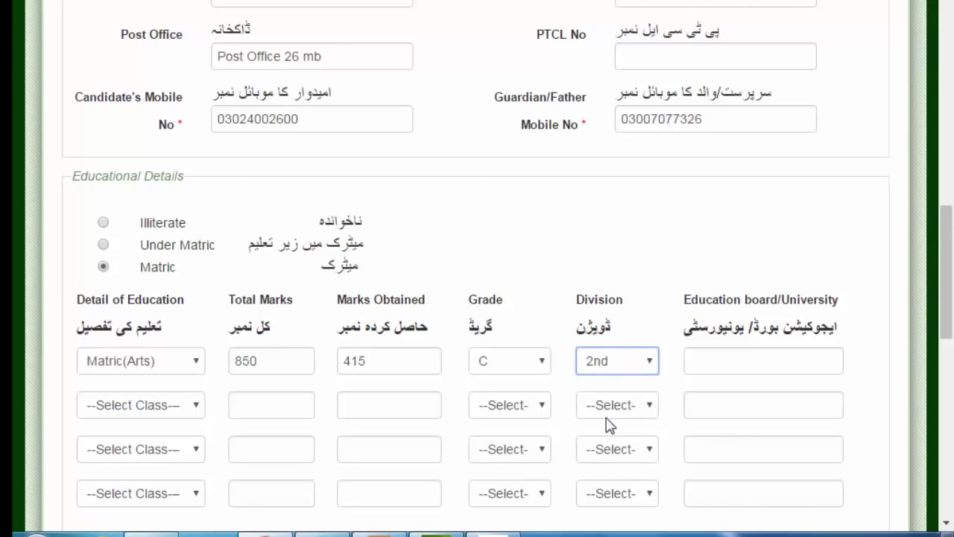
{"action": "left_click", "coordinate": [745, 372]}
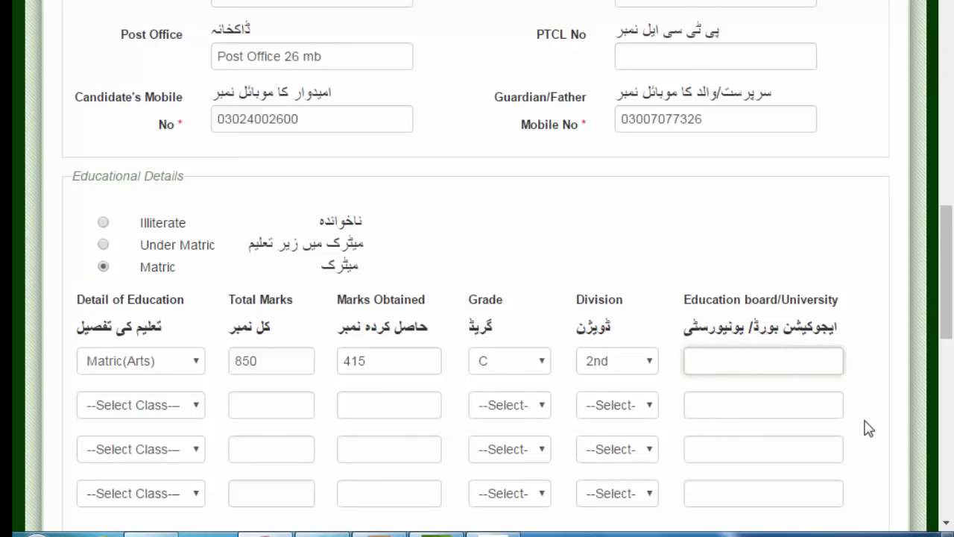
{"action": "type", "text": "Sargodha"}
{"action": "left_click", "coordinate": [869, 380]}
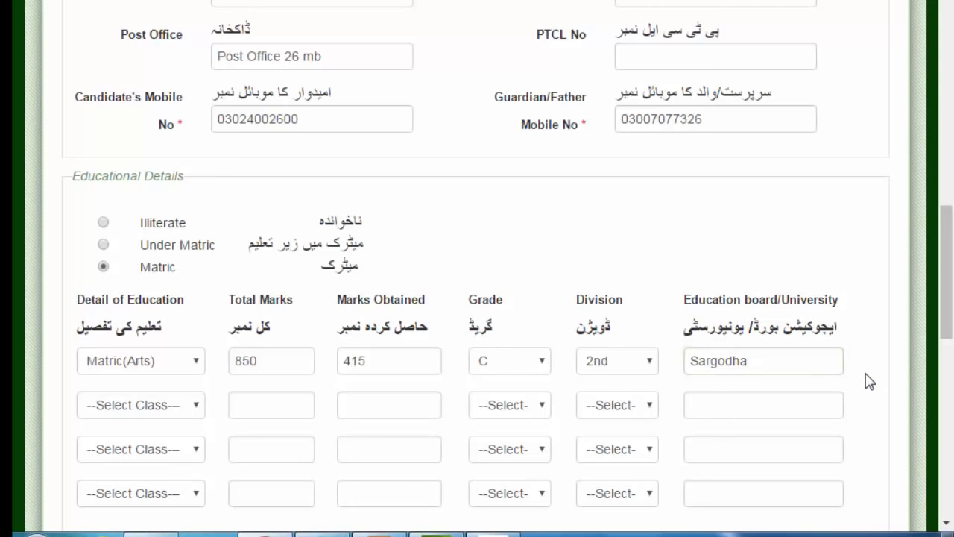
{"action": "scroll", "coordinate": [869, 381], "scroll_direction": "down", "scroll_amount": 3}
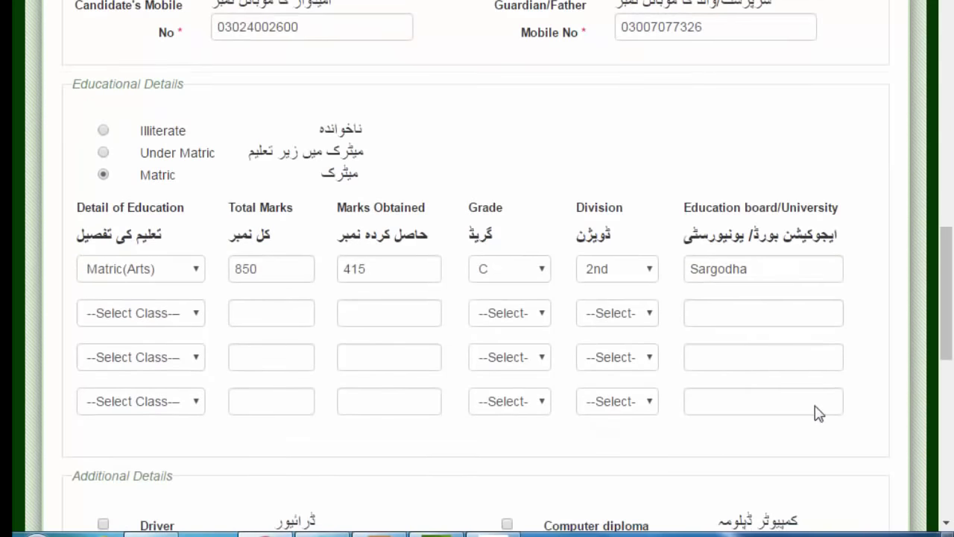
{"action": "left_click", "coordinate": [191, 314]}
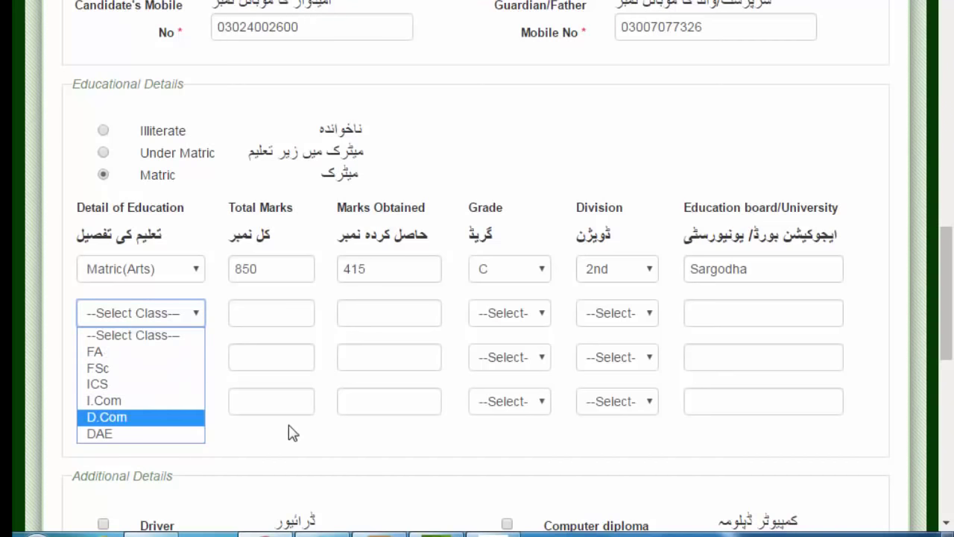
{"action": "left_click", "coordinate": [381, 439]}
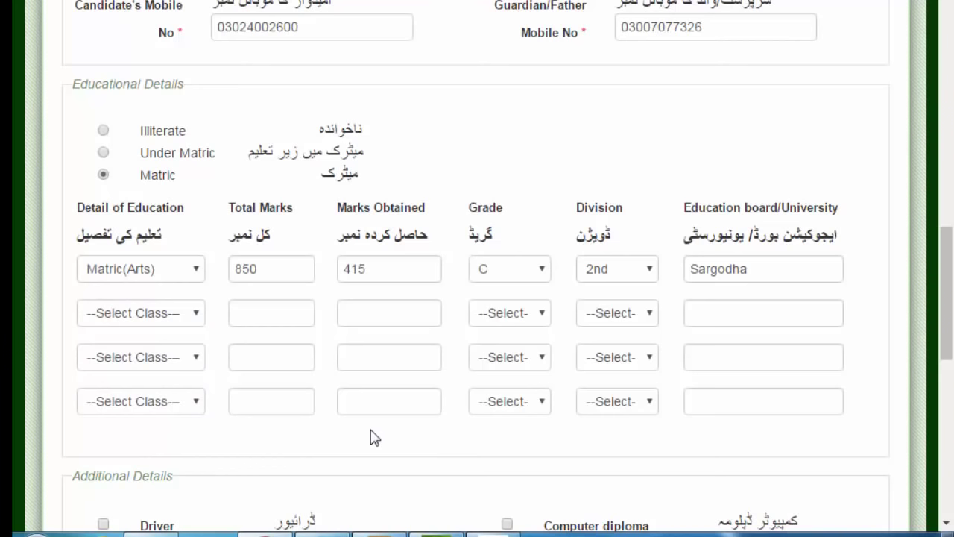
{"action": "left_click", "coordinate": [194, 314]}
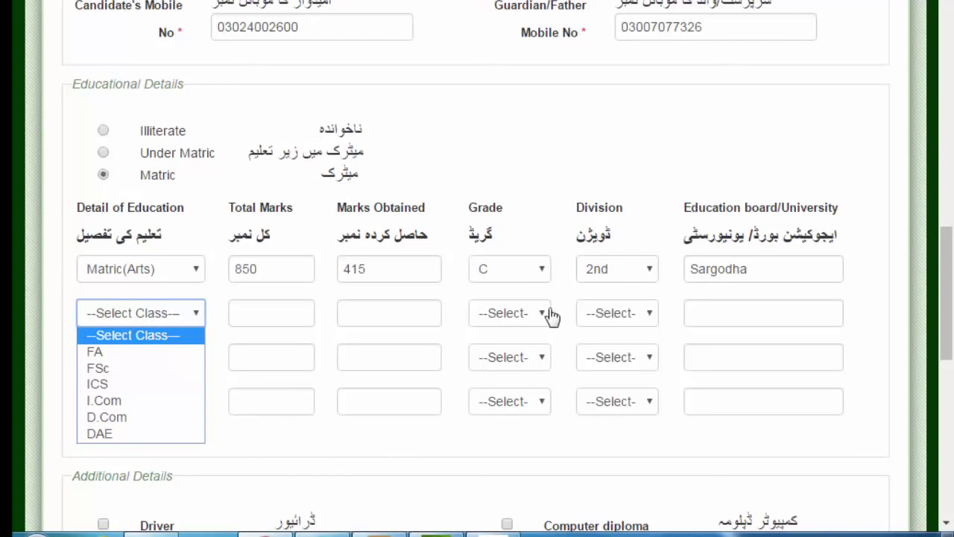
{"action": "left_click", "coordinate": [391, 438]}
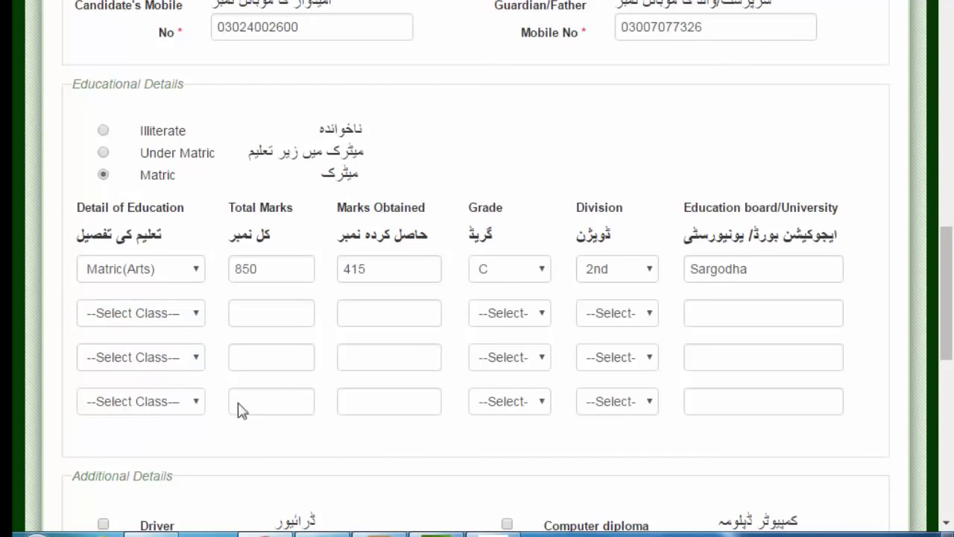
{"action": "left_click", "coordinate": [188, 365]}
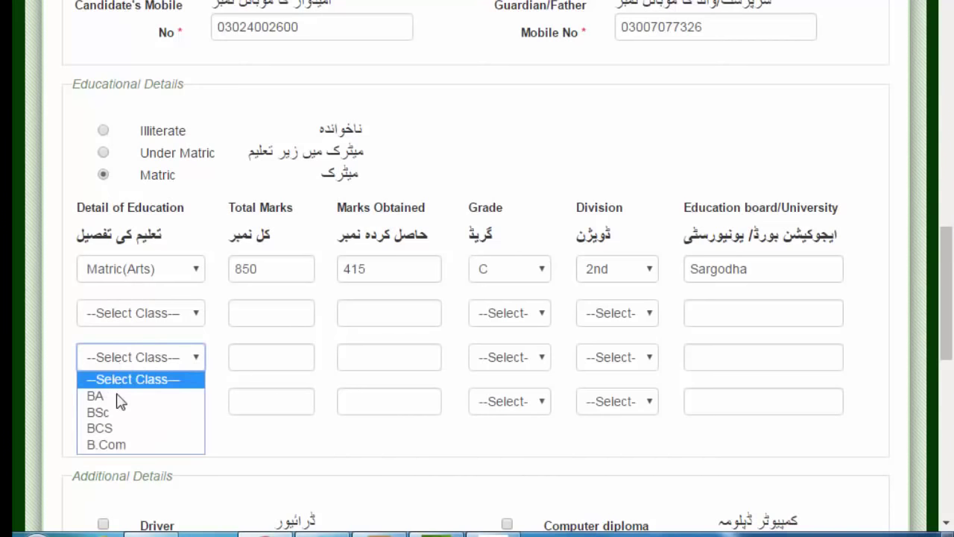
{"action": "left_click", "coordinate": [271, 445]}
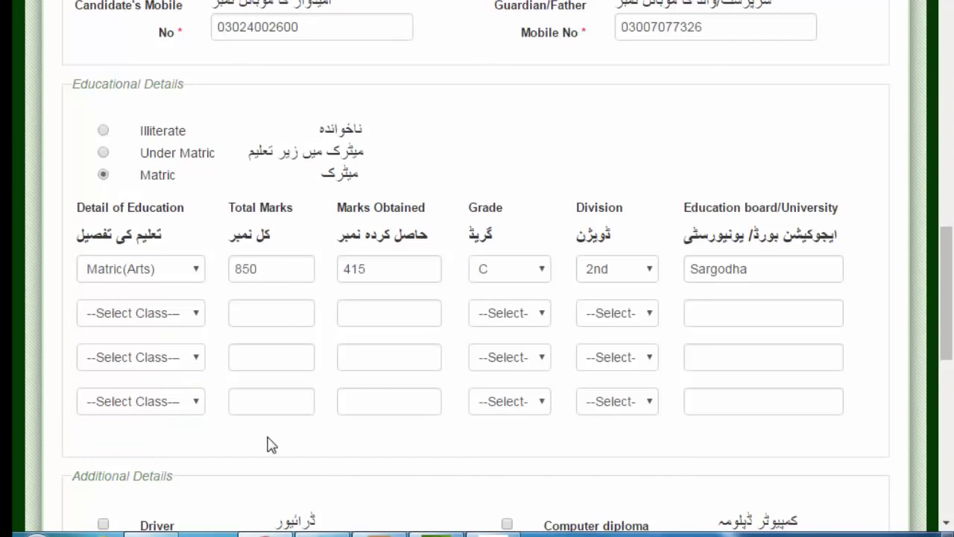
{"action": "left_click", "coordinate": [198, 408]}
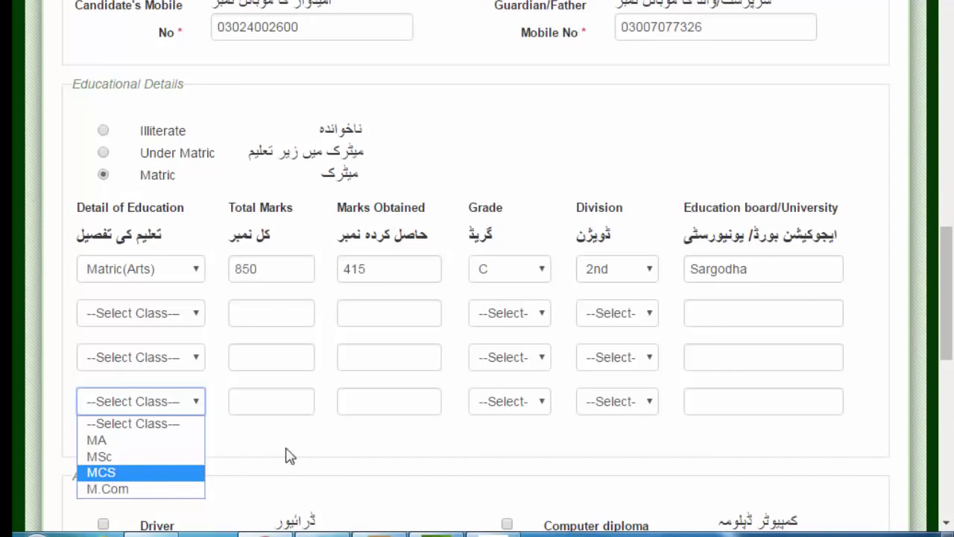
{"action": "left_click", "coordinate": [195, 359]}
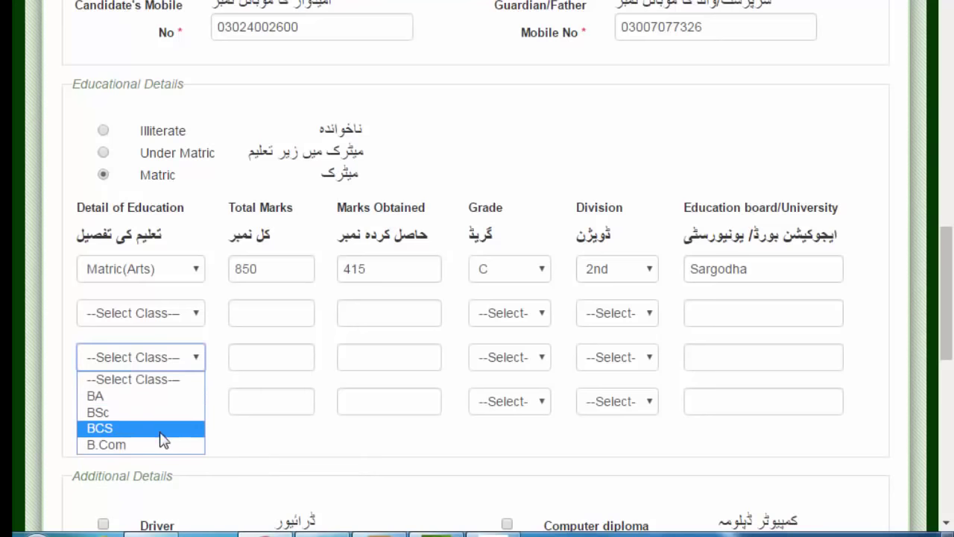
{"action": "left_click", "coordinate": [196, 317]}
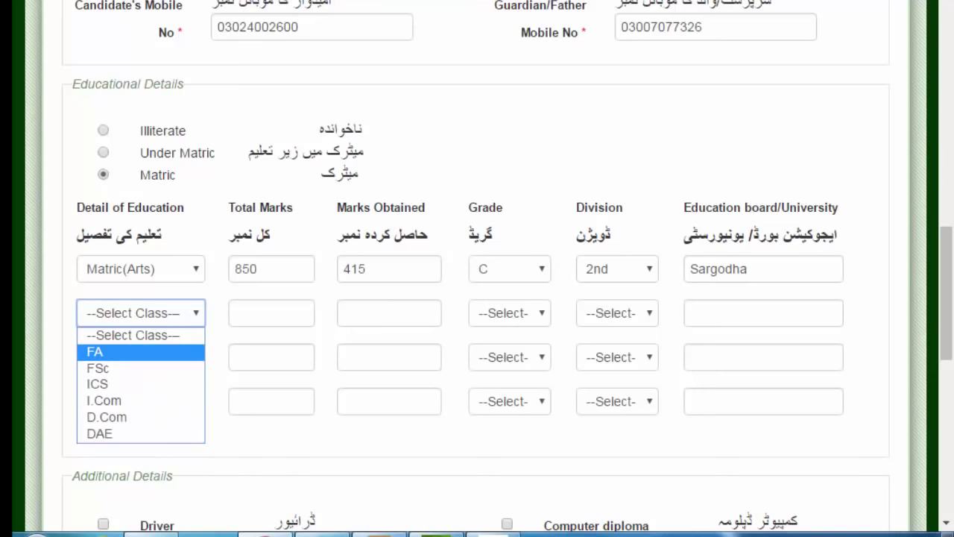
{"action": "left_click", "coordinate": [657, 446]}
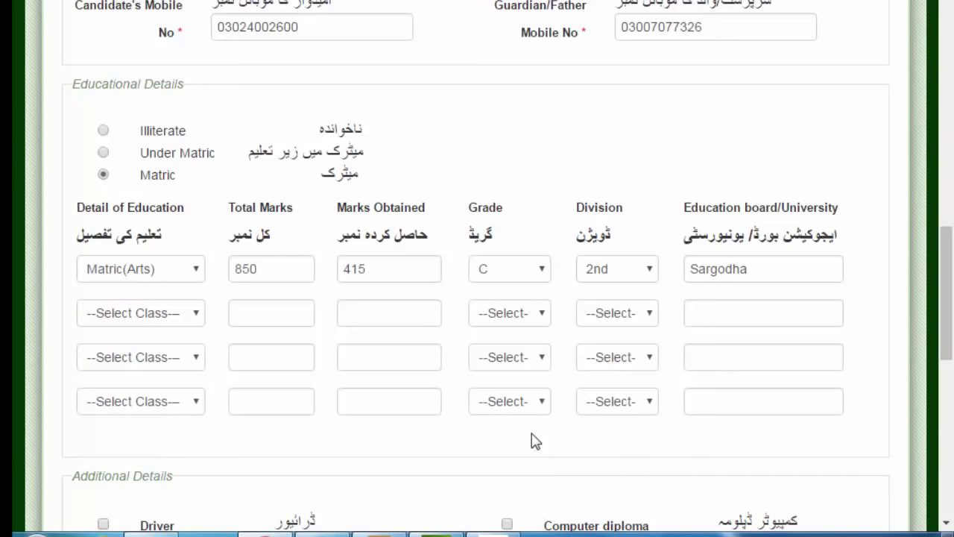
{"action": "scroll", "coordinate": [535, 441], "scroll_direction": "down", "scroll_amount": 4}
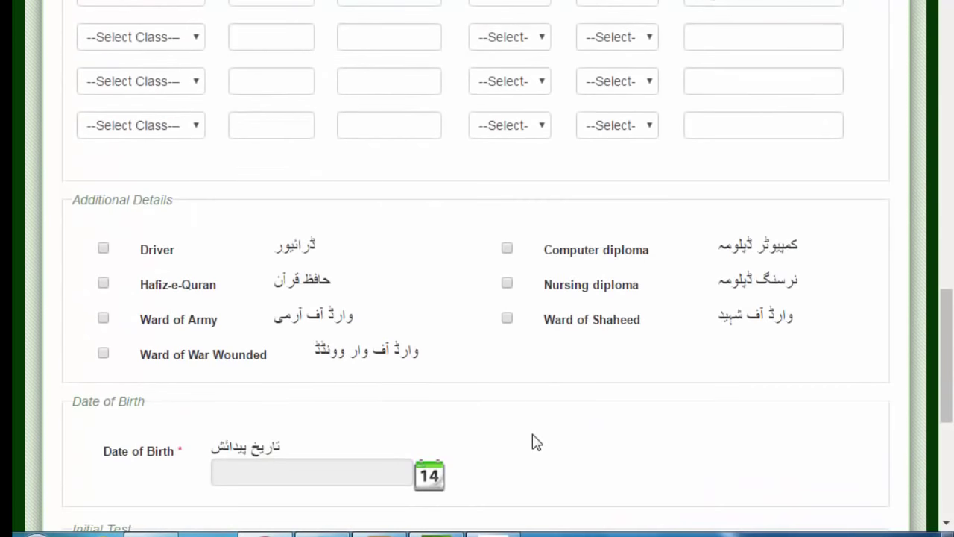
{"action": "scroll", "coordinate": [534, 441], "scroll_direction": "down", "scroll_amount": 1}
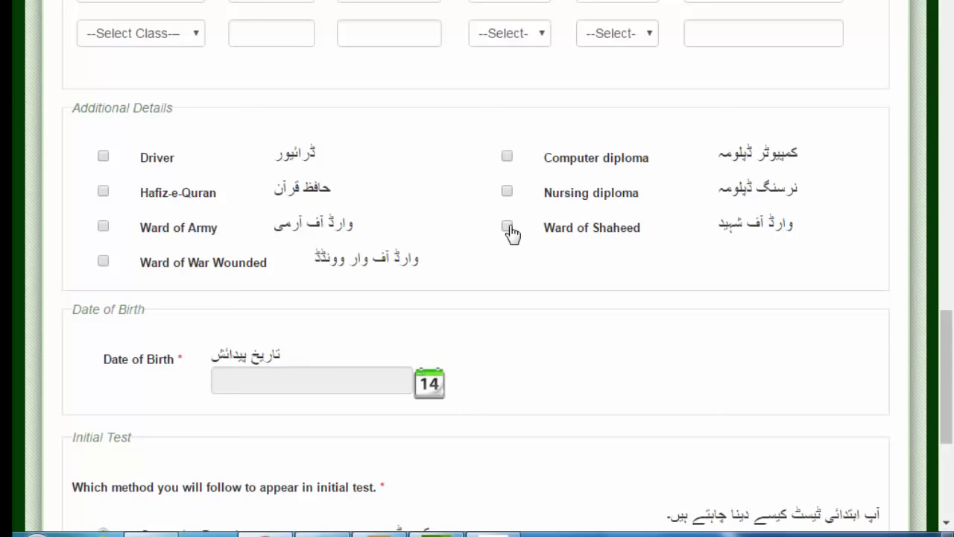
{"action": "scroll", "coordinate": [518, 261], "scroll_direction": "down", "scroll_amount": 1}
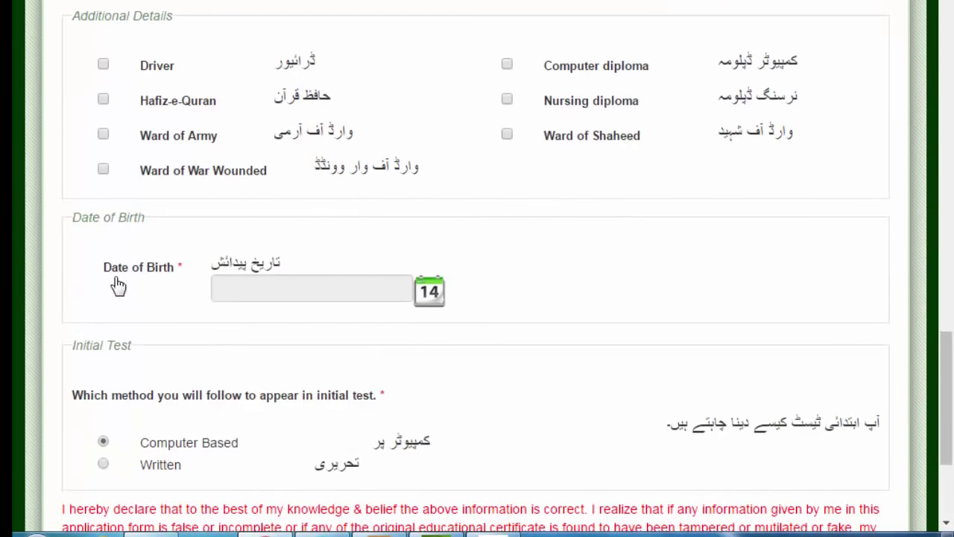
- Pick year 1996, keep April, and select day 1 in the date-of-birth calendar
{"action": "left_click", "coordinate": [435, 296]}
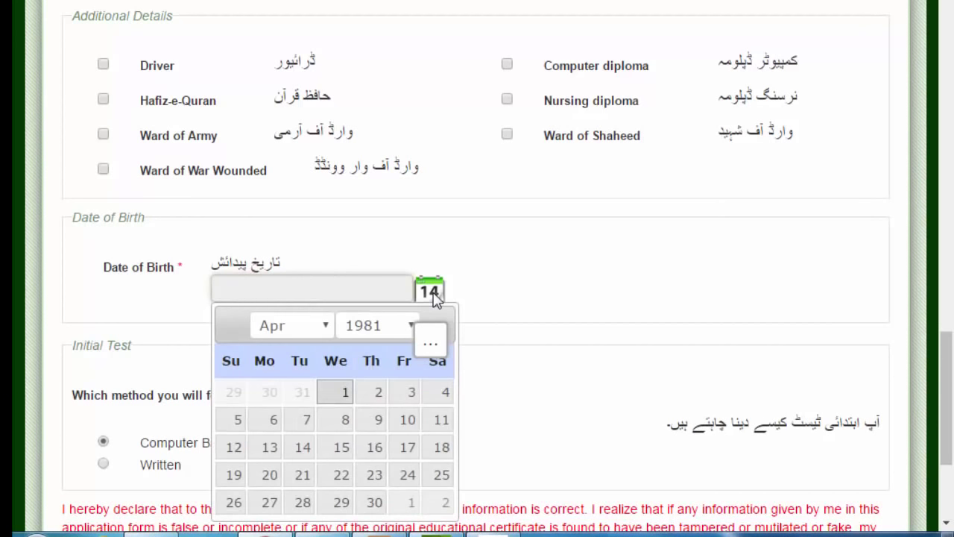
{"action": "left_click", "coordinate": [412, 328]}
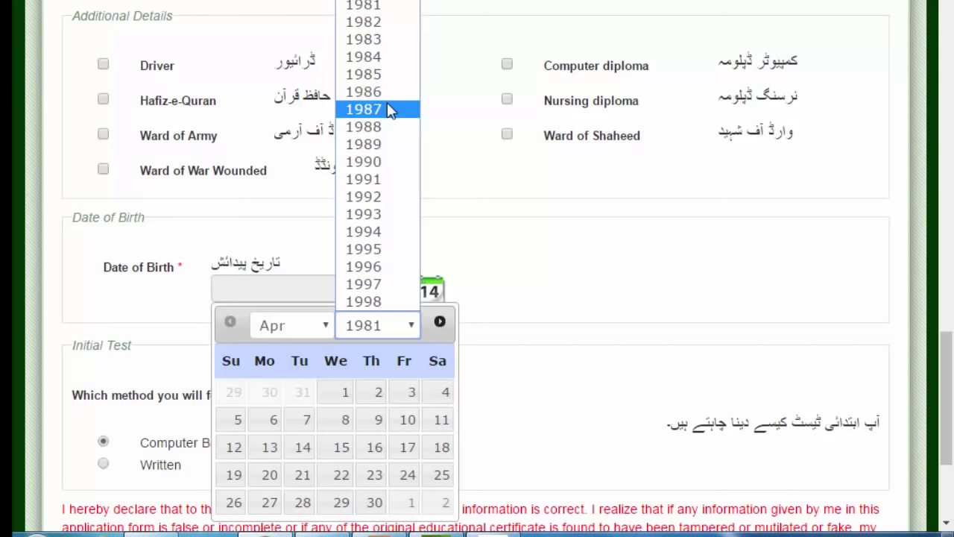
{"action": "left_click", "coordinate": [377, 267]}
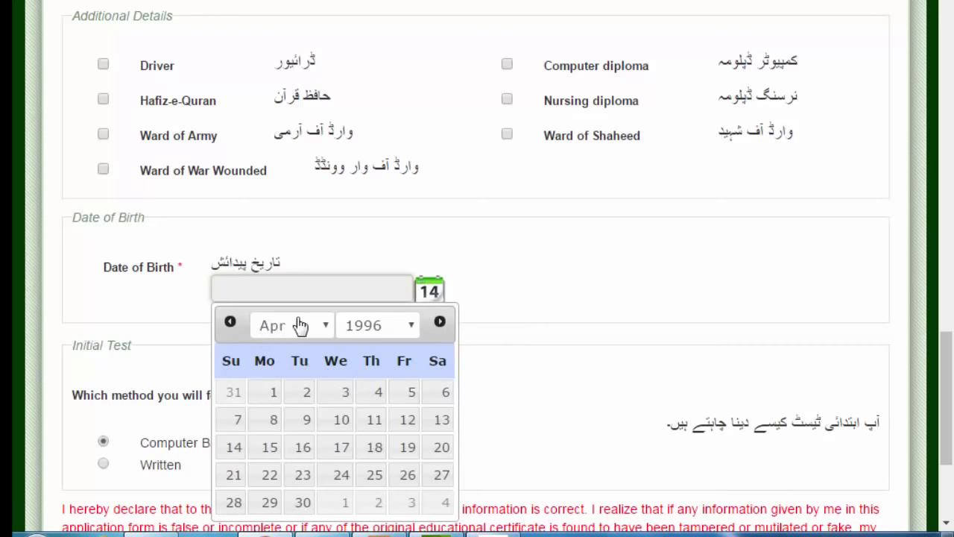
{"action": "left_click", "coordinate": [275, 395]}
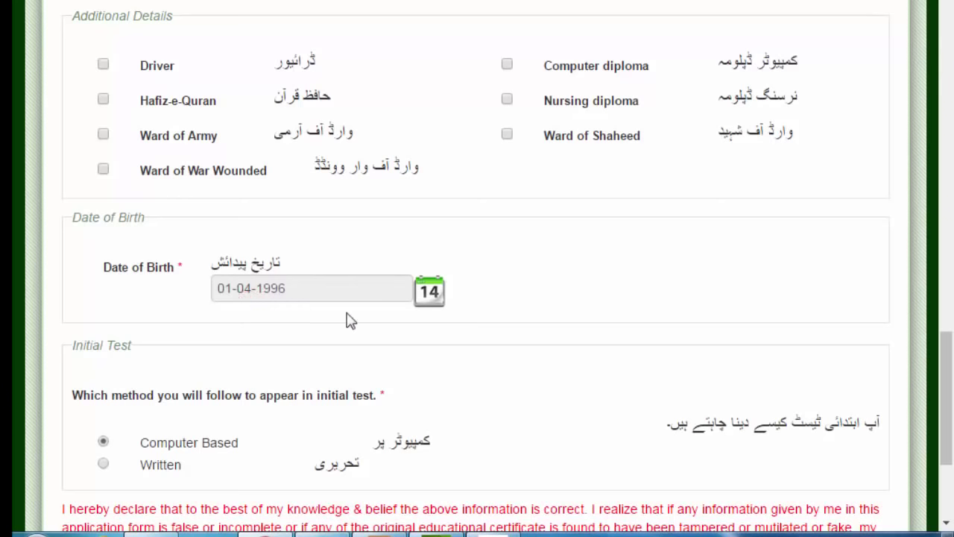
{"action": "scroll", "coordinate": [421, 320], "scroll_direction": "down", "scroll_amount": 3}
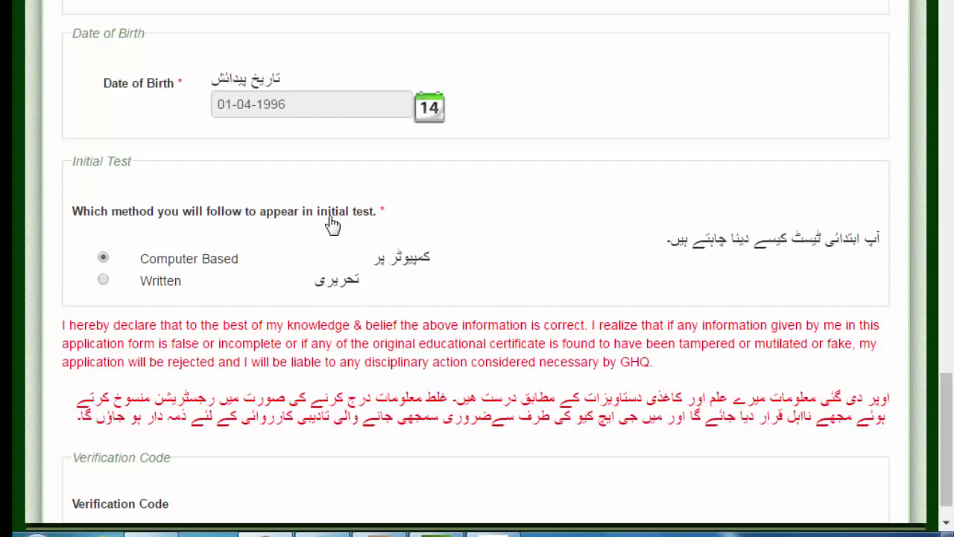
{"action": "scroll", "coordinate": [332, 225], "scroll_direction": "down", "scroll_amount": 1}
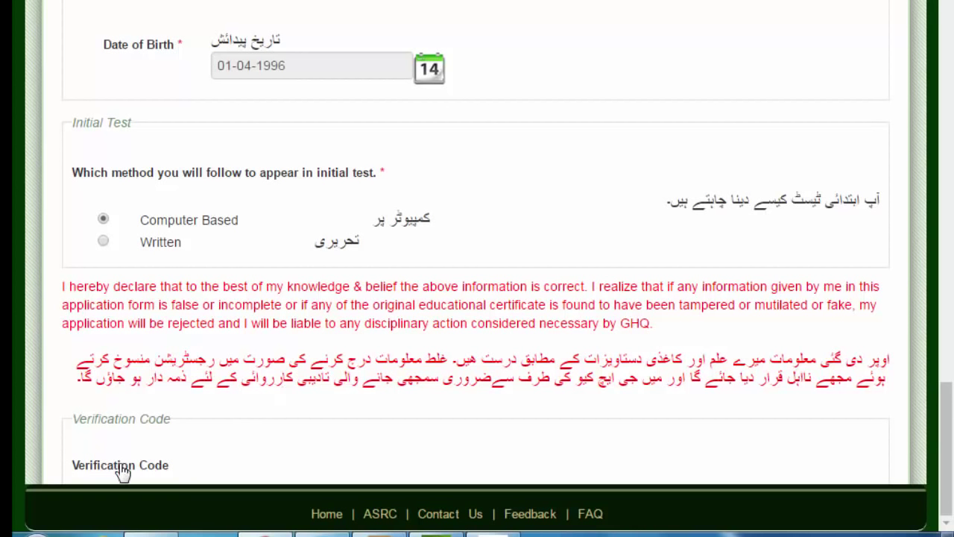
{"action": "scroll", "coordinate": [121, 470], "scroll_direction": "down", "scroll_amount": 4}
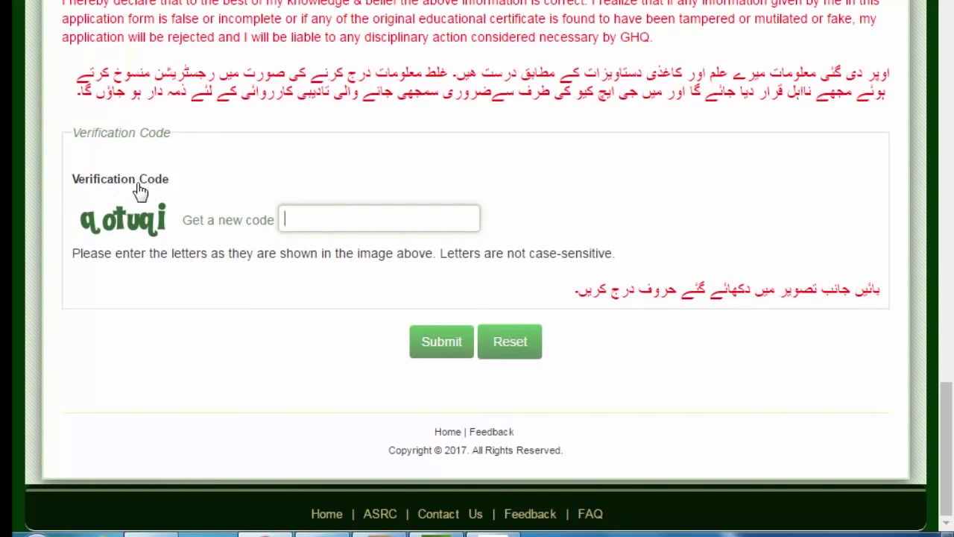
- Enter the letters shown in the captcha image into the verification code box
{"action": "left_click", "coordinate": [333, 210]}
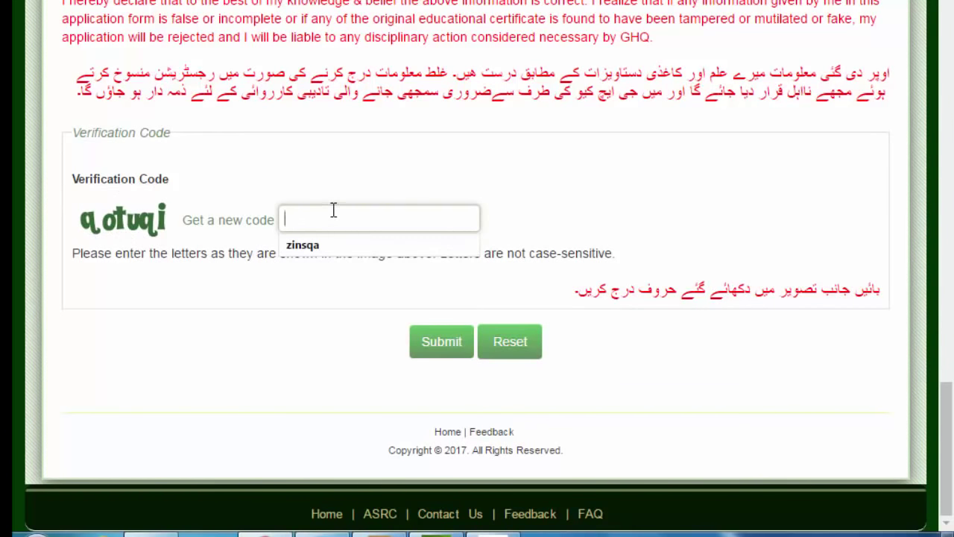
{"action": "type", "text": "qotuqi"}
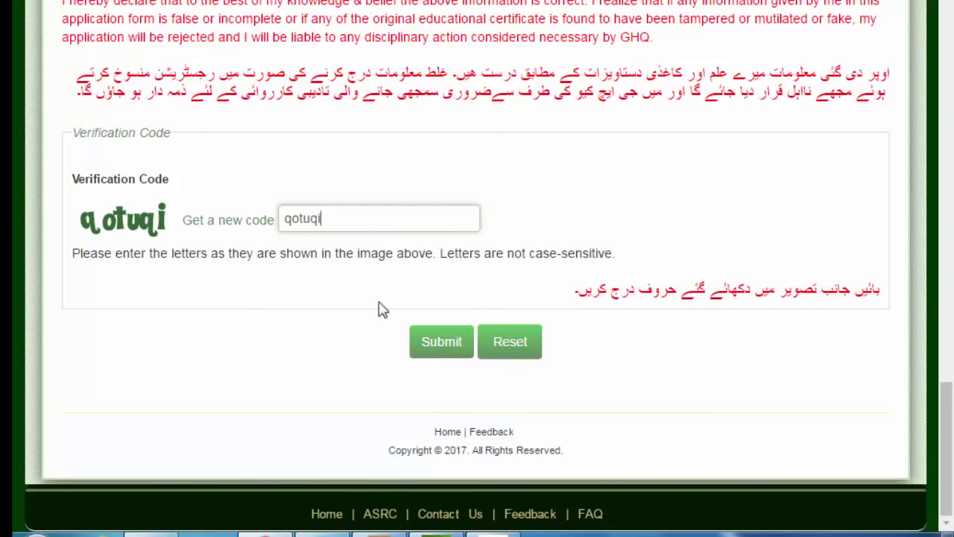
- Submit the enrollment form and view the registration slip with its 28-04-2017 test date
{"action": "left_click", "coordinate": [451, 348]}
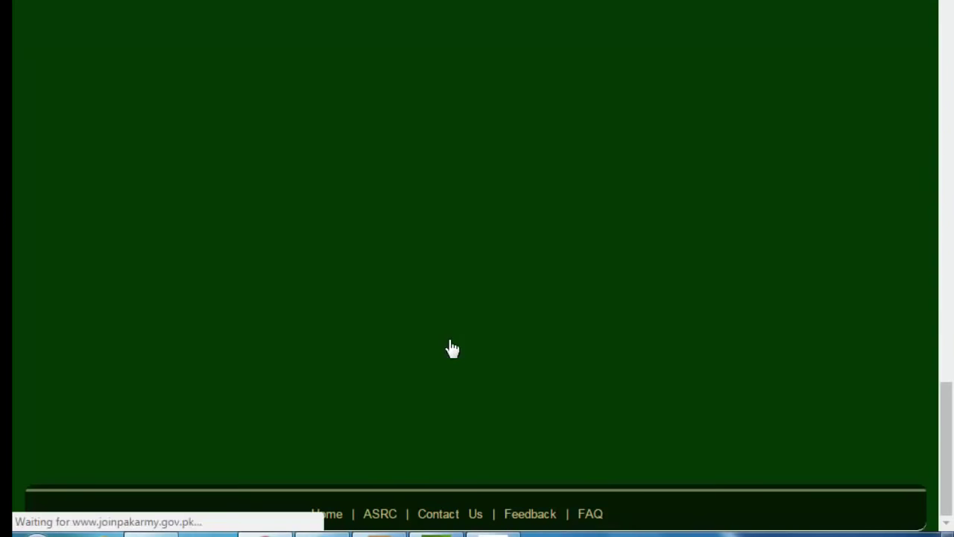
{"action": "scroll", "coordinate": [548, 265], "scroll_direction": "up", "scroll_amount": 3}
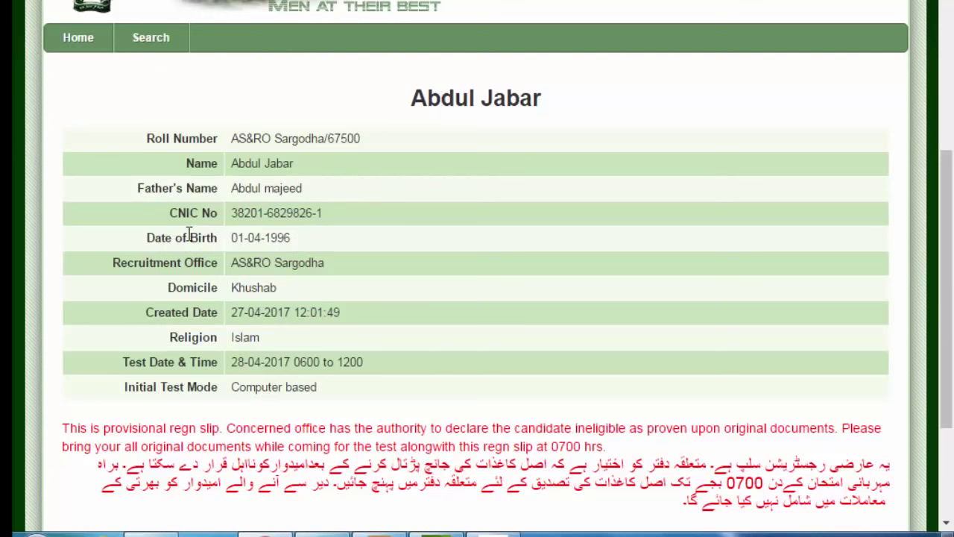
{"action": "scroll", "coordinate": [291, 242], "scroll_direction": "down", "scroll_amount": 1}
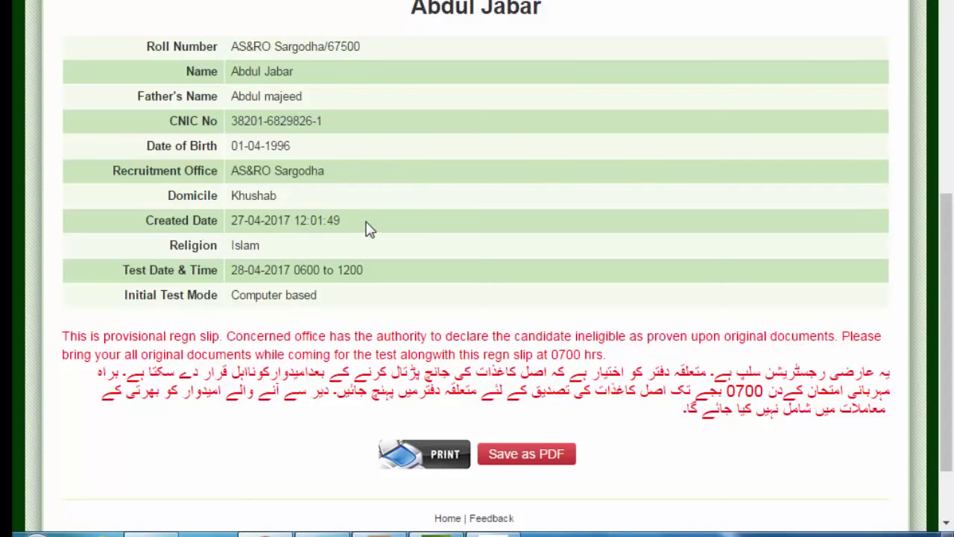
{"action": "scroll", "coordinate": [365, 226], "scroll_direction": "down", "scroll_amount": 1}
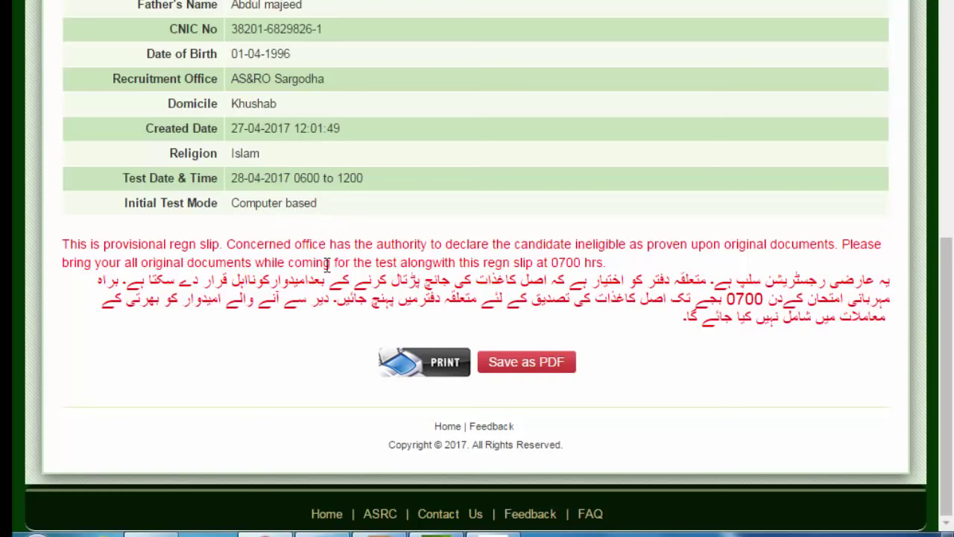
{"action": "scroll", "coordinate": [326, 264], "scroll_direction": "up", "scroll_amount": 1}
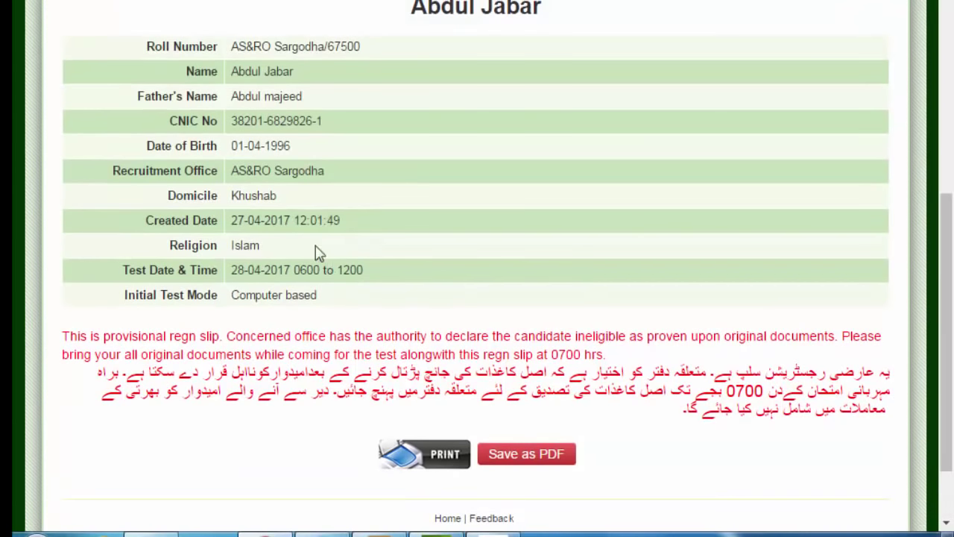